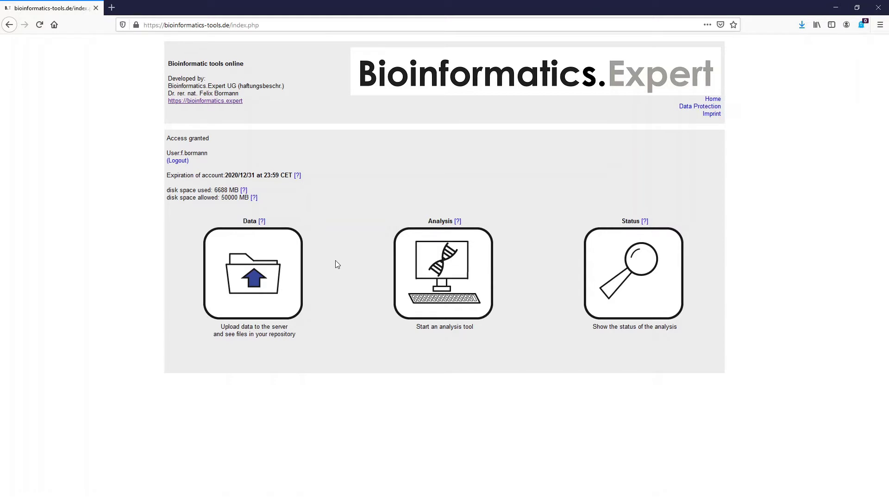
# Step: Rename the first output.bam in the Data repository to c1sorted_output.bam
pyautogui.click(297, 266)
pyautogui.scroll(-6, 333, 279)
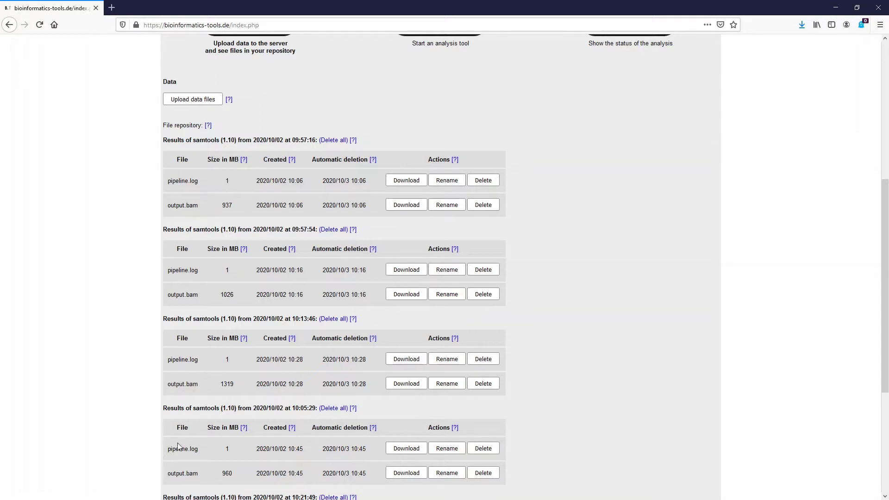
pyautogui.scroll(-4, 180, 460)
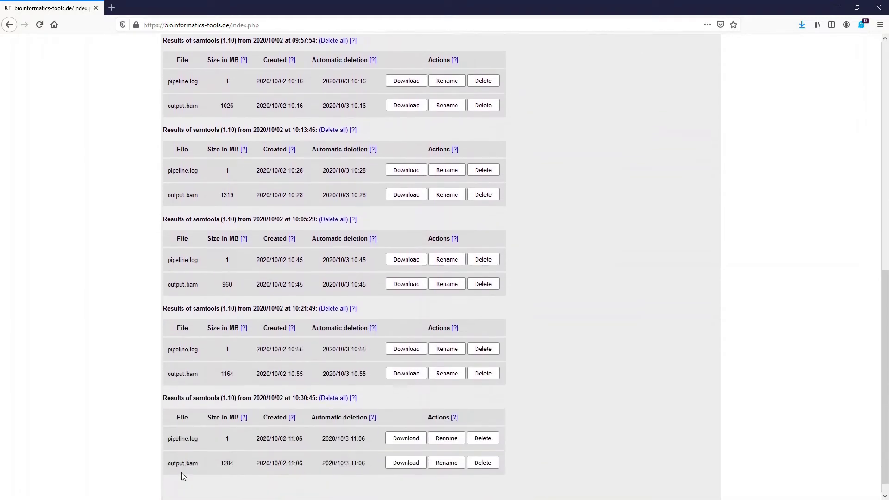
pyautogui.scroll(5, 181, 470)
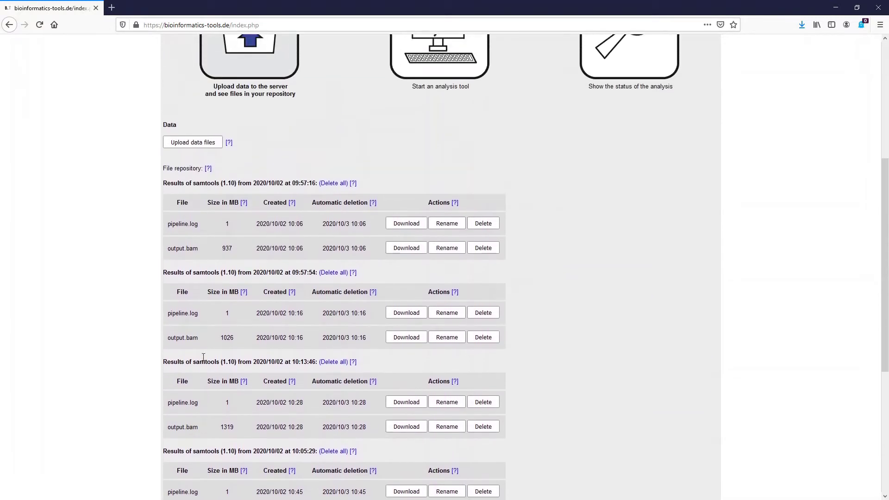
pyautogui.click(447, 252)
pyautogui.click(181, 253)
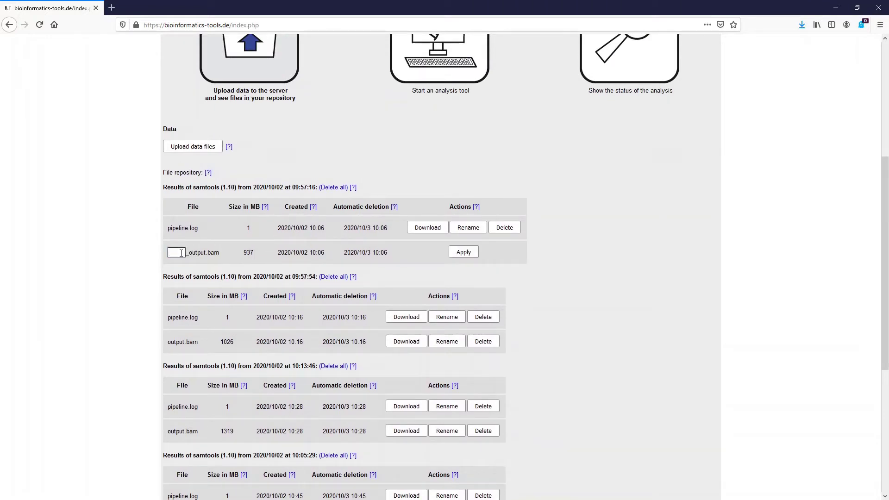
pyautogui.write('c1so')
pyautogui.write('rted')
pyautogui.click(462, 253)
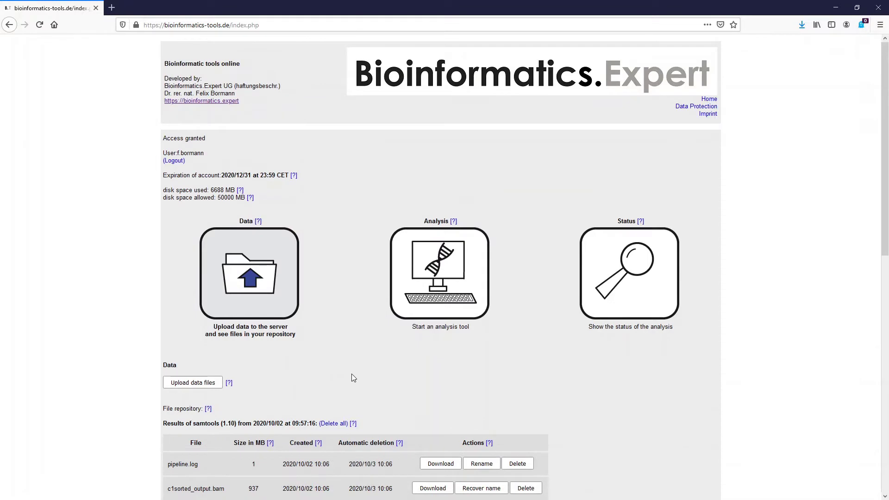
pyautogui.scroll(-3, 352, 376)
pyautogui.scroll(-7, 351, 377)
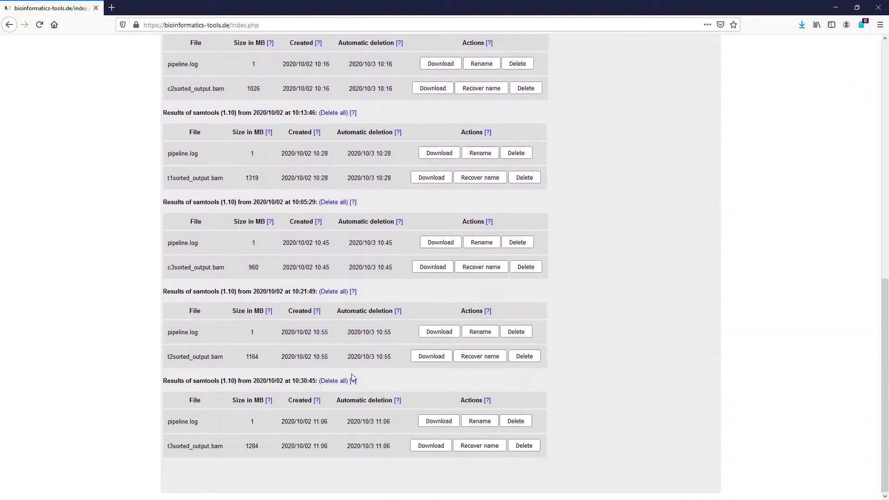
pyautogui.scroll(10, 352, 378)
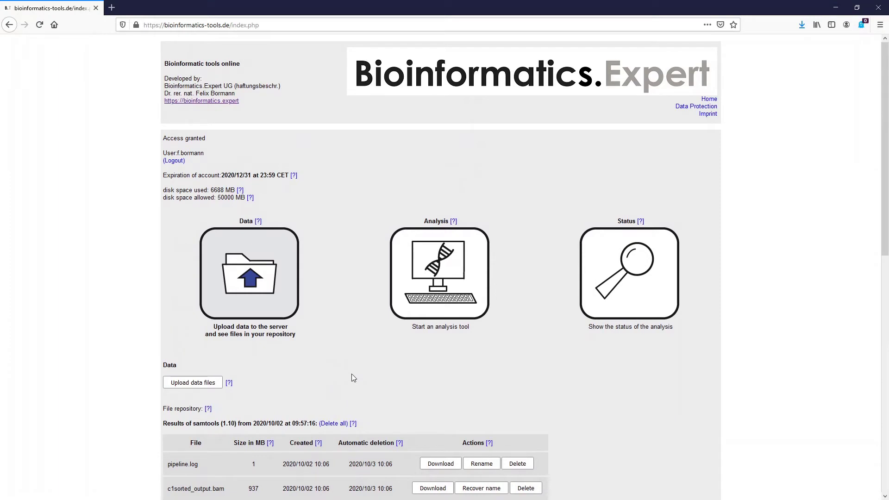
# Step: Open picard MarkDuplicates under RNA-sequencing with c1sorted_output.bam as the input
pyautogui.click(427, 301)
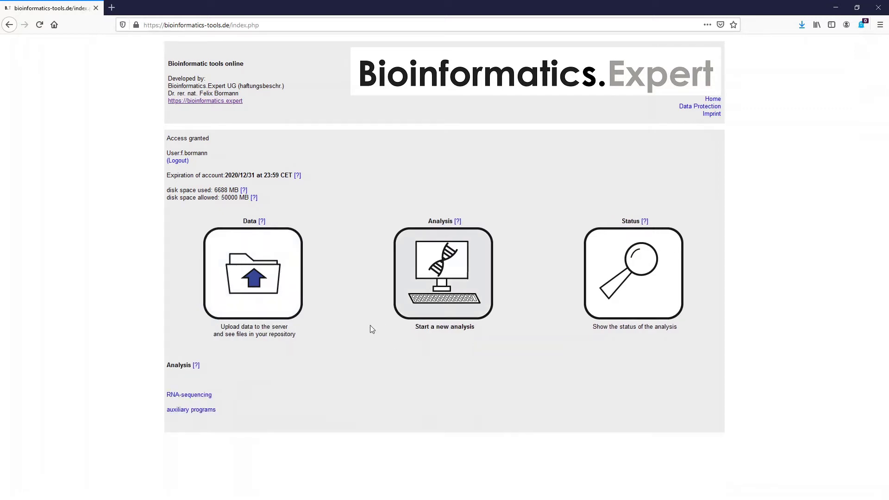
pyautogui.click(207, 395)
pyautogui.scroll(-3, 291, 376)
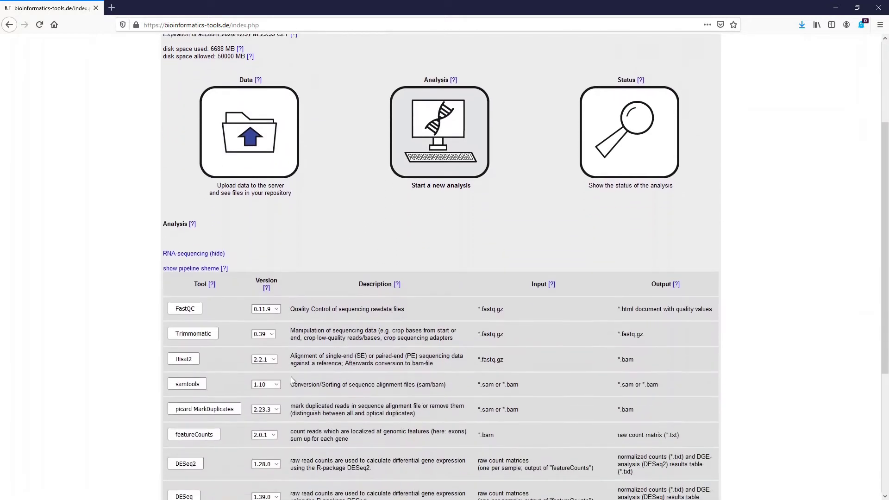
pyautogui.scroll(-1, 241, 373)
pyautogui.click(206, 360)
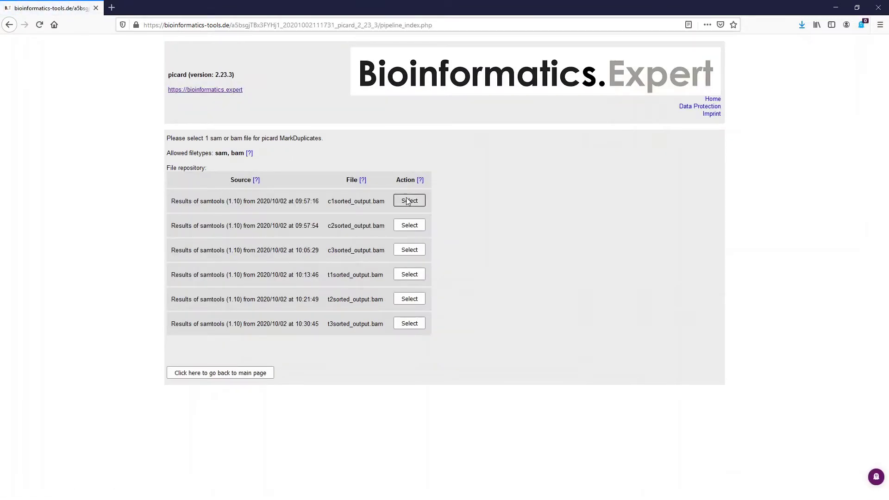
pyautogui.click(407, 201)
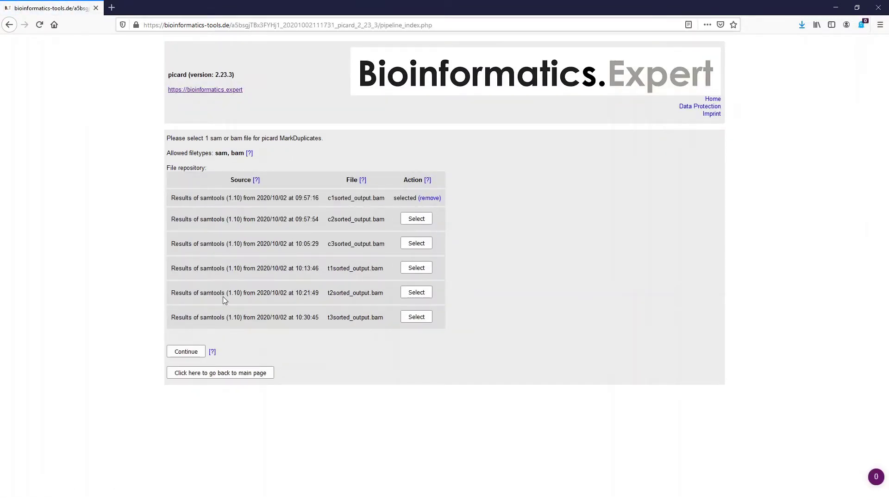
pyautogui.click(185, 351)
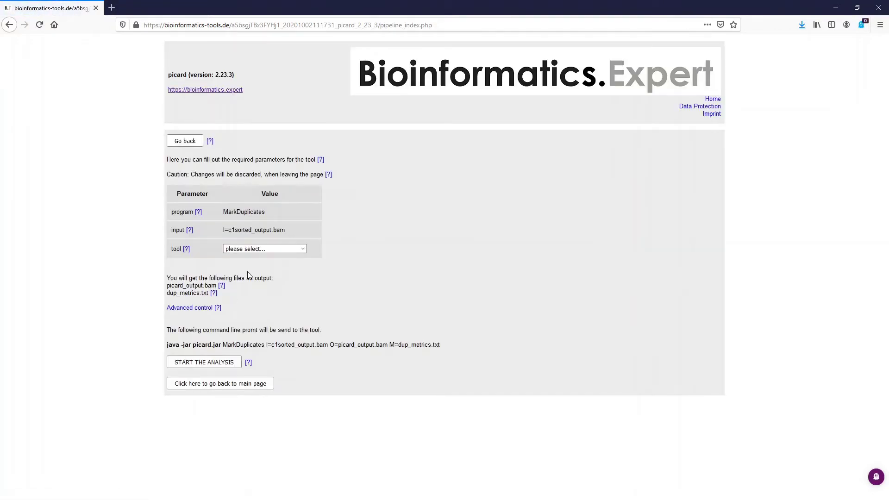
# Step: Set REMOVE_SEQUENCING_DUPLICATES to true, start the analysis and return to the main page
pyautogui.click(255, 250)
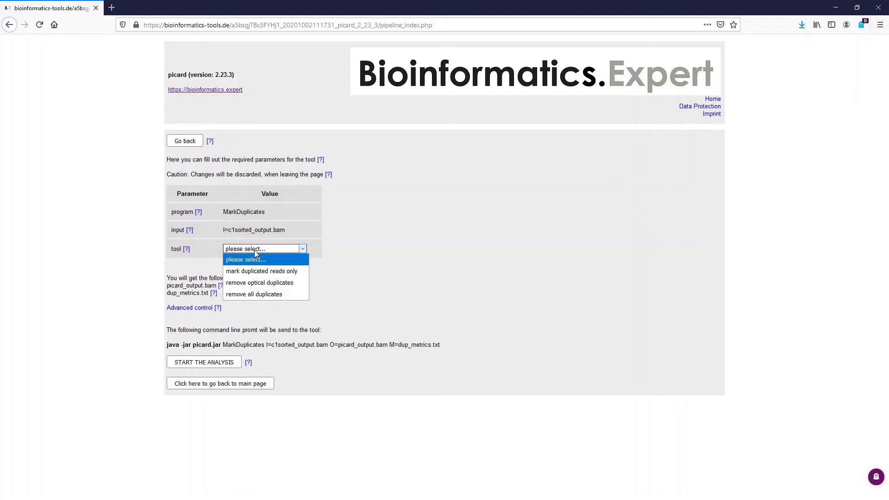
pyautogui.click(251, 281)
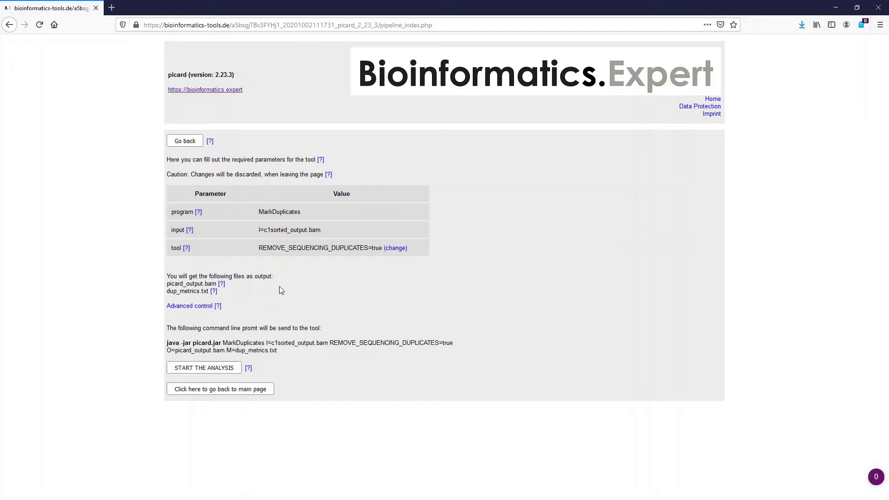
pyautogui.click(222, 366)
pyautogui.click(212, 313)
# Step: Submit a MarkDuplicates job on c2sorted_output.bam and return to the main page
pyautogui.click(399, 281)
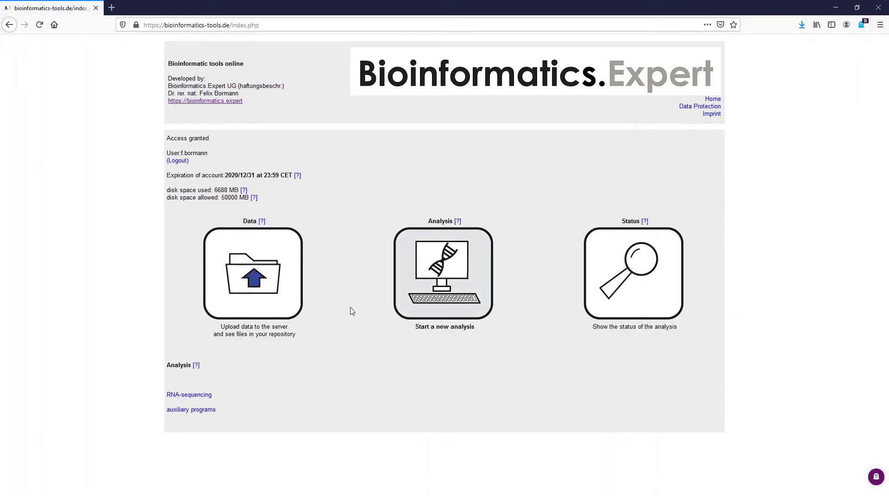
pyautogui.click(195, 395)
pyautogui.scroll(-4, 270, 370)
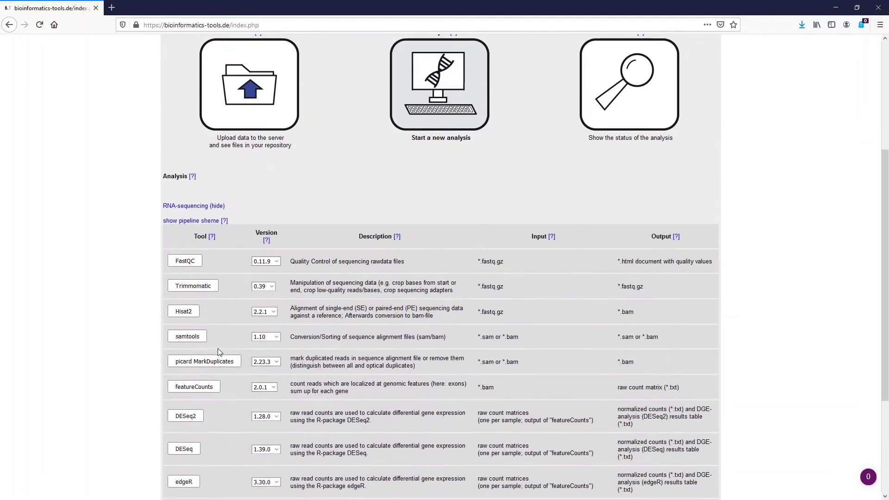
pyautogui.click(218, 361)
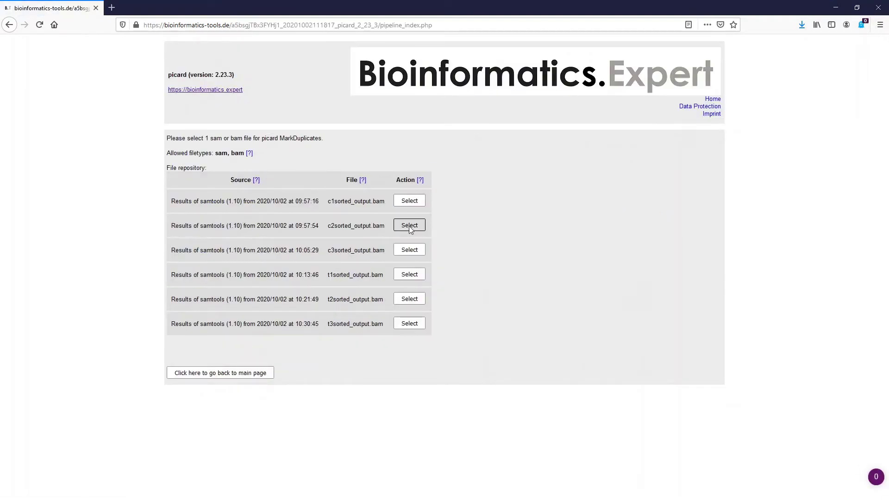
pyautogui.click(409, 225)
pyautogui.click(185, 352)
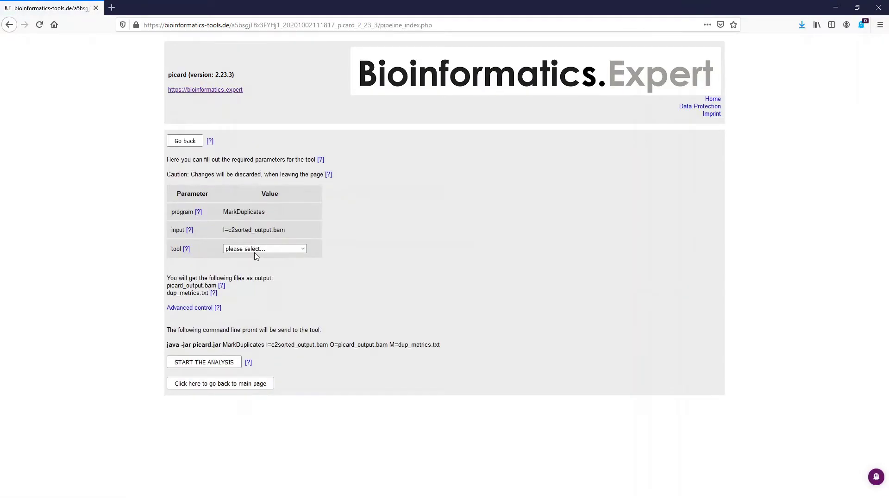
pyautogui.click(204, 367)
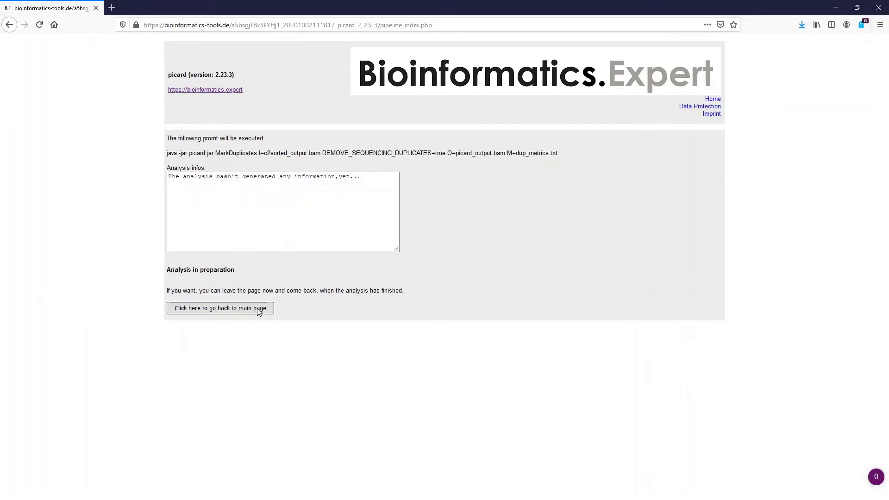
pyautogui.click(220, 307)
# Step: Submit a MarkDuplicates job removing sequencing duplicates on c3sorted_output.bam
pyautogui.click(414, 307)
pyautogui.click(257, 371)
pyautogui.click(410, 251)
pyautogui.click(187, 348)
pyautogui.click(264, 248)
pyautogui.click(254, 283)
pyautogui.click(204, 366)
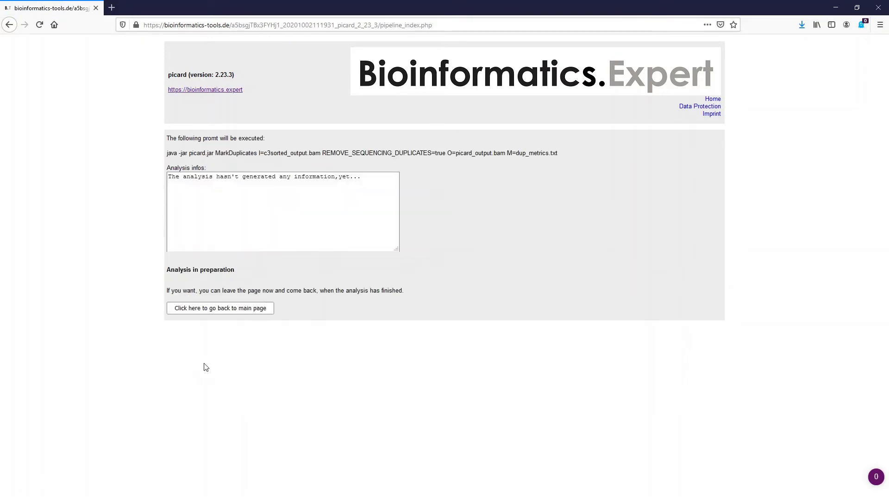
# Step: Submit a MarkDuplicates job removing sequencing duplicates on t1sorted_output.bam
pyautogui.click(220, 307)
pyautogui.click(417, 305)
pyautogui.scroll(-4, 202, 396)
pyautogui.click(204, 363)
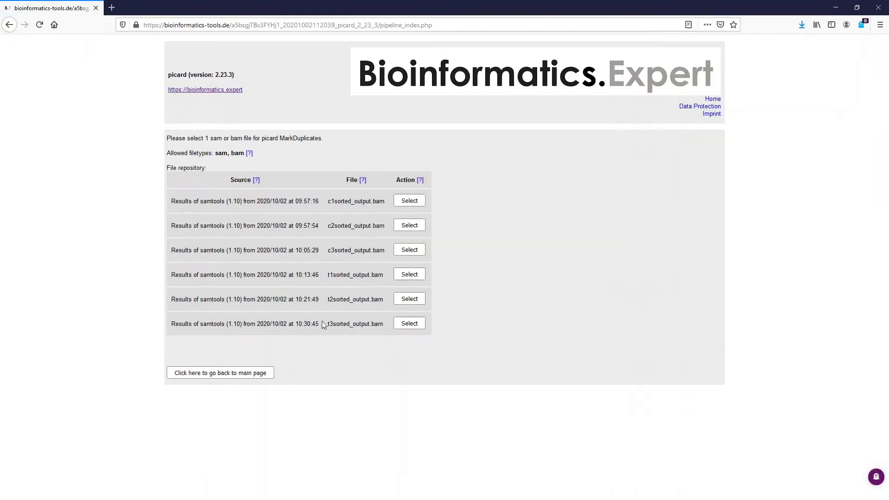
pyautogui.click(410, 273)
pyautogui.click(186, 352)
pyautogui.click(272, 248)
pyautogui.click(258, 283)
pyautogui.click(204, 362)
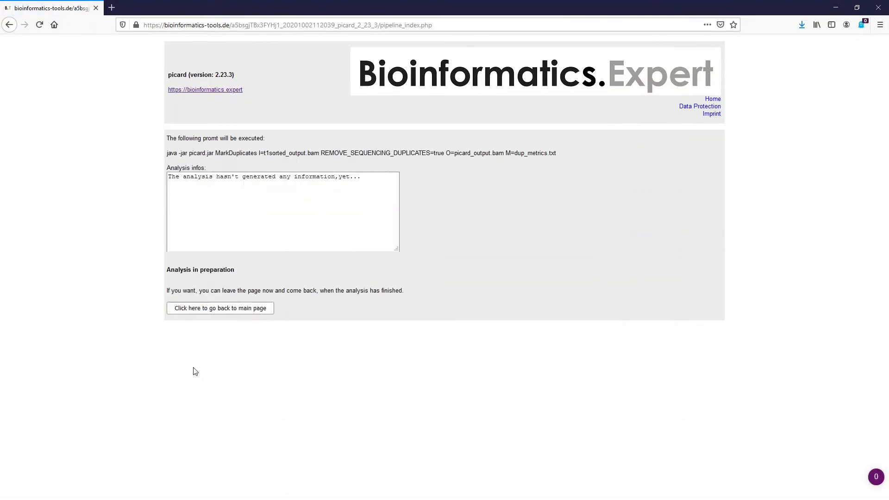
pyautogui.click(208, 307)
# Step: Submit a MarkDuplicates job removing sequencing duplicates on t2sorted_output.bam
pyautogui.click(421, 306)
pyautogui.click(188, 395)
pyautogui.scroll(-4, 195, 401)
pyautogui.click(205, 359)
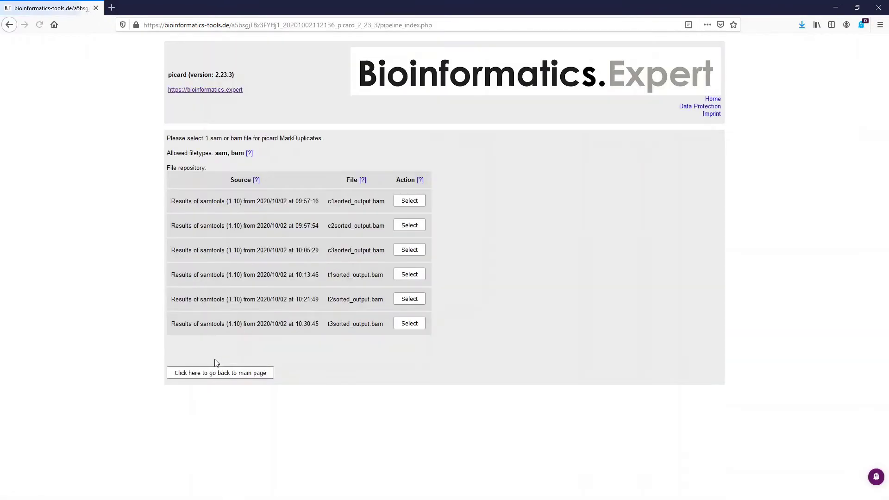
pyautogui.click(413, 296)
pyautogui.click(184, 350)
pyautogui.click(264, 248)
pyautogui.click(256, 294)
pyautogui.click(193, 368)
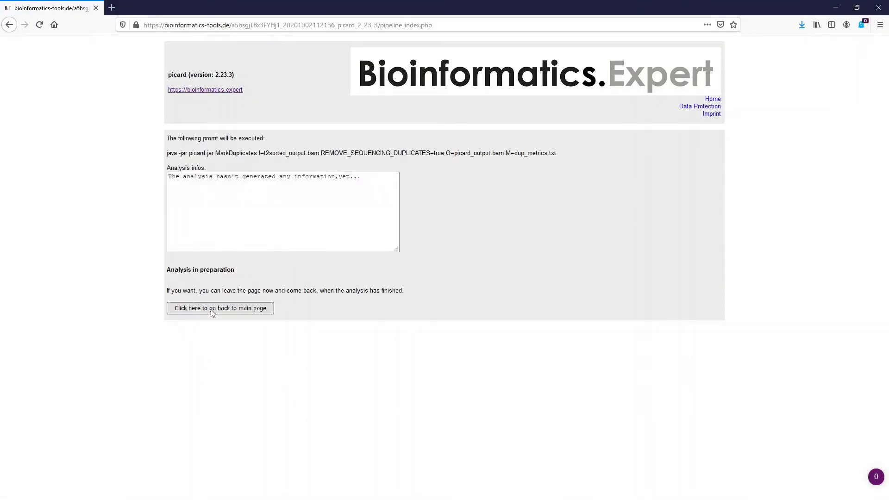
pyautogui.click(213, 309)
# Step: Submit a MarkDuplicates job removing sequencing duplicates on t3sorted_output.bam
pyautogui.click(403, 308)
pyautogui.click(189, 395)
pyautogui.scroll(-4, 195, 401)
pyautogui.click(205, 360)
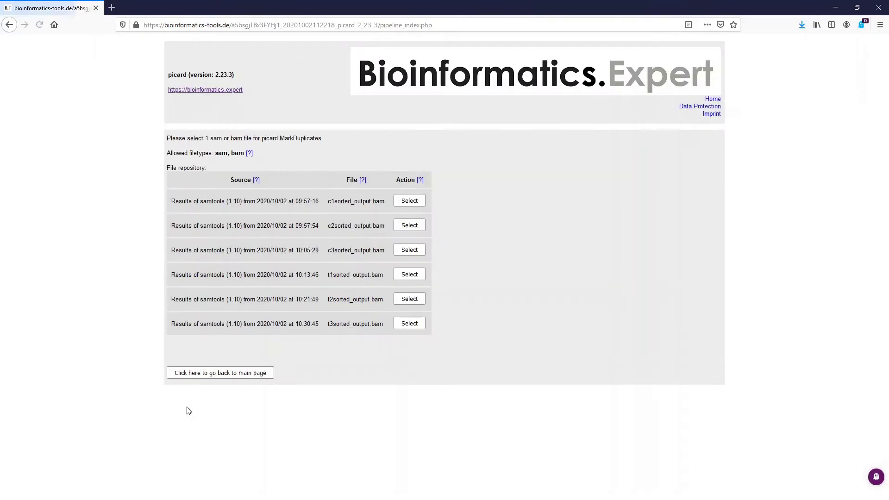
pyautogui.click(408, 320)
pyautogui.click(185, 350)
pyautogui.click(273, 248)
pyautogui.click(257, 283)
pyautogui.click(203, 367)
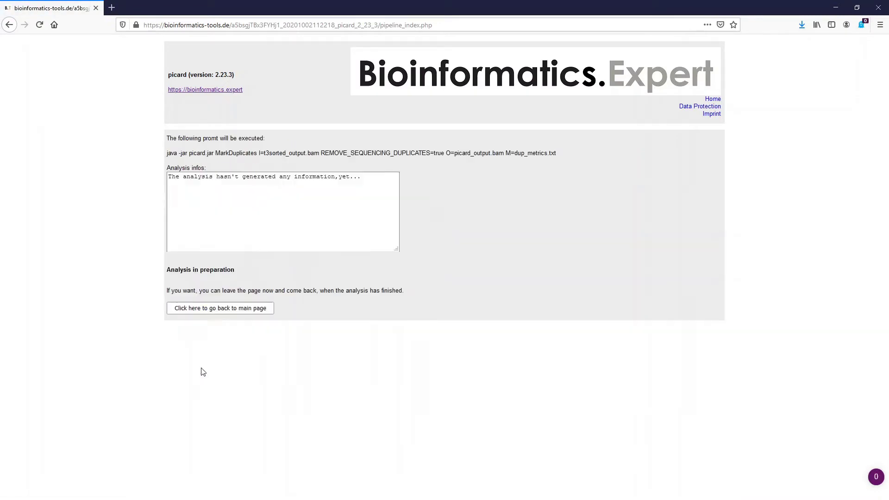
pyautogui.click(217, 308)
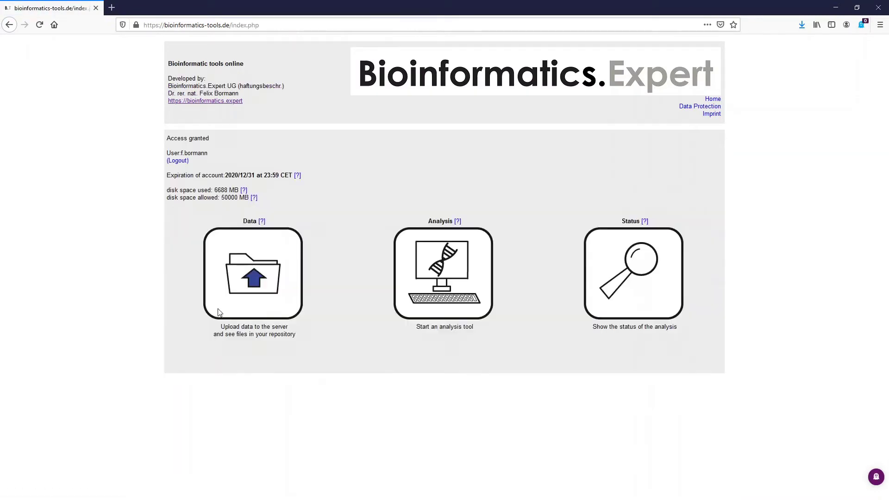
# Step: Check the status table of the submitted MarkDuplicates analyses
pyautogui.click(629, 298)
pyautogui.scroll(-1, 511, 368)
pyautogui.scroll(-2, 512, 369)
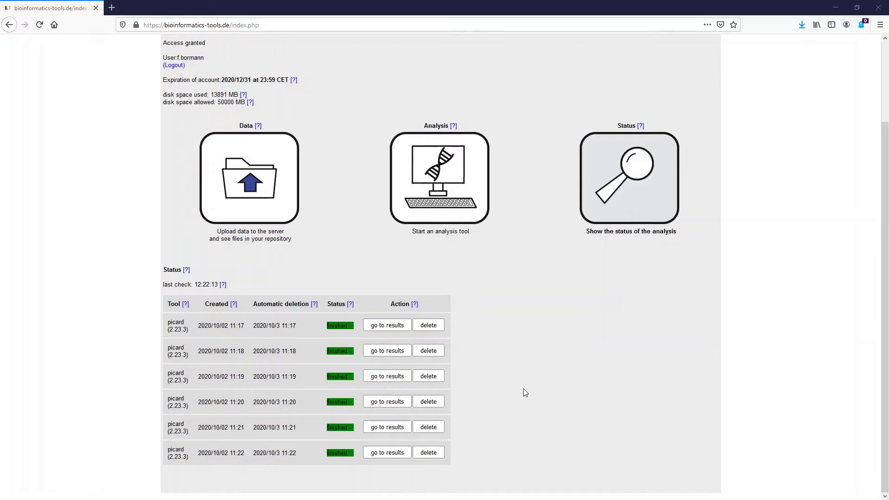
# Step: Rename the first picard_output.bam in the repository to c1_picard_output.bam
pyautogui.click(293, 185)
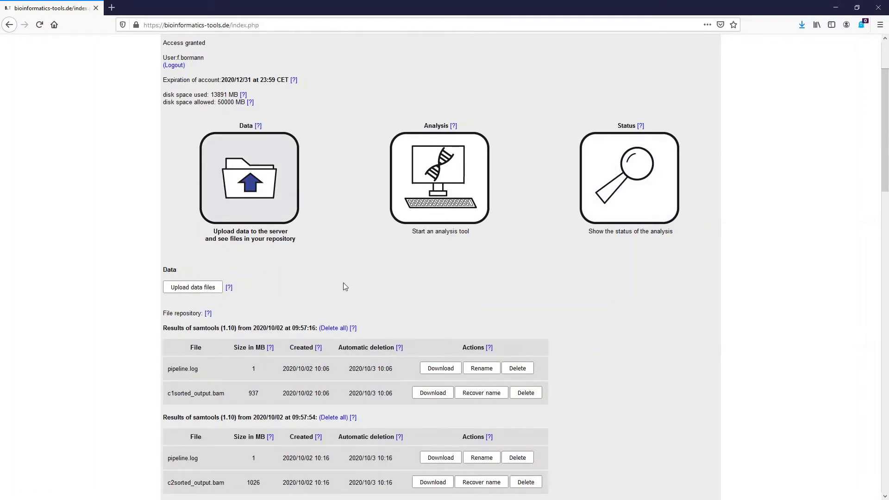
pyautogui.scroll(-5, 343, 282)
pyautogui.scroll(-10, 345, 287)
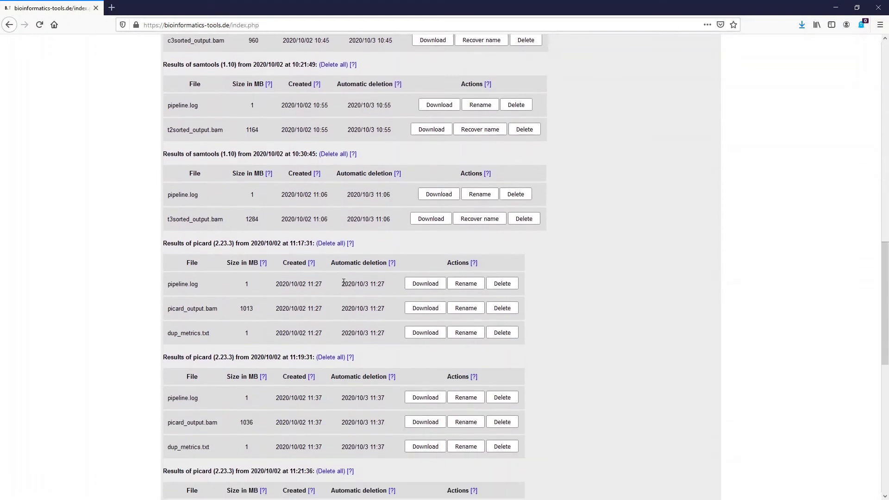
pyautogui.scroll(-3, 314, 252)
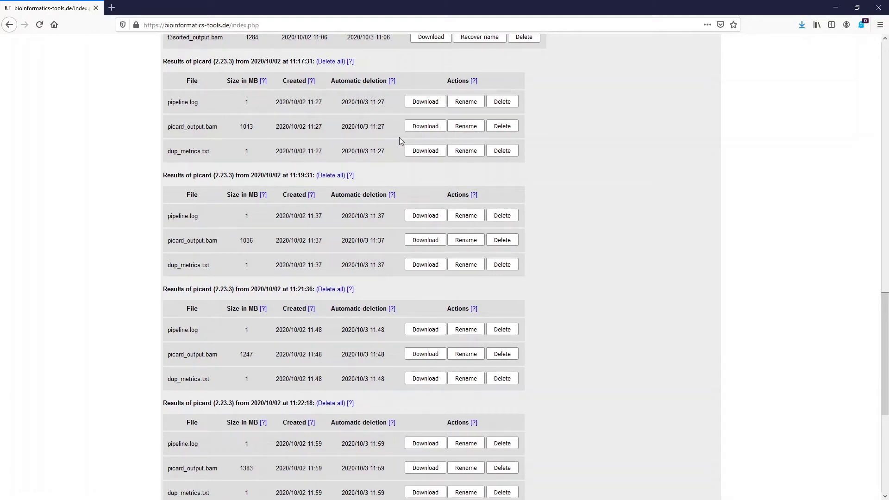
pyautogui.click(466, 127)
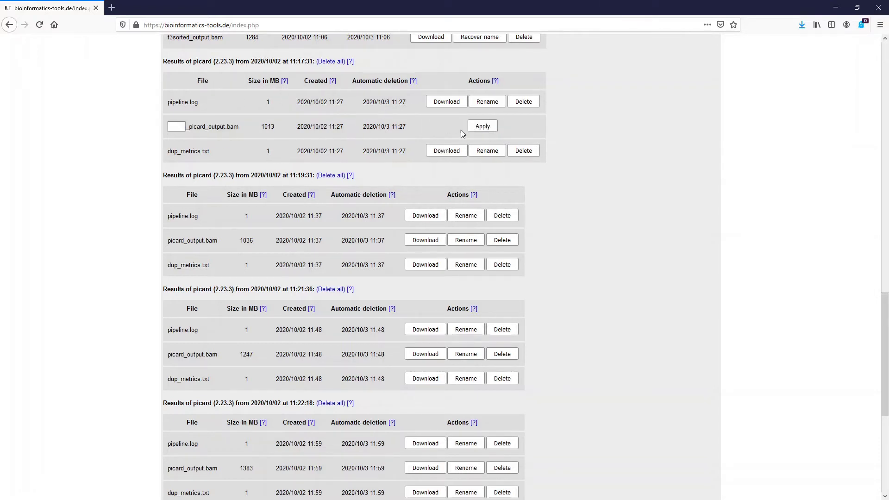
pyautogui.click(178, 126)
pyautogui.write('c1')
pyautogui.click(476, 127)
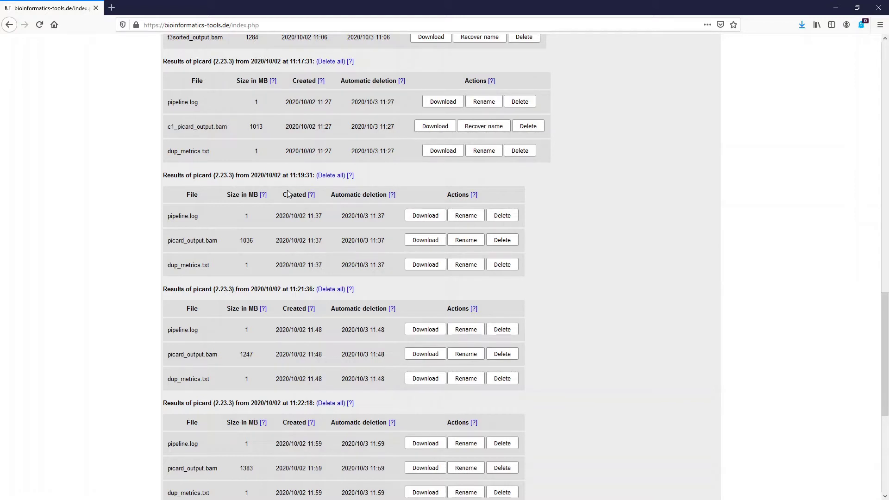
pyautogui.scroll(20, 315, 222)
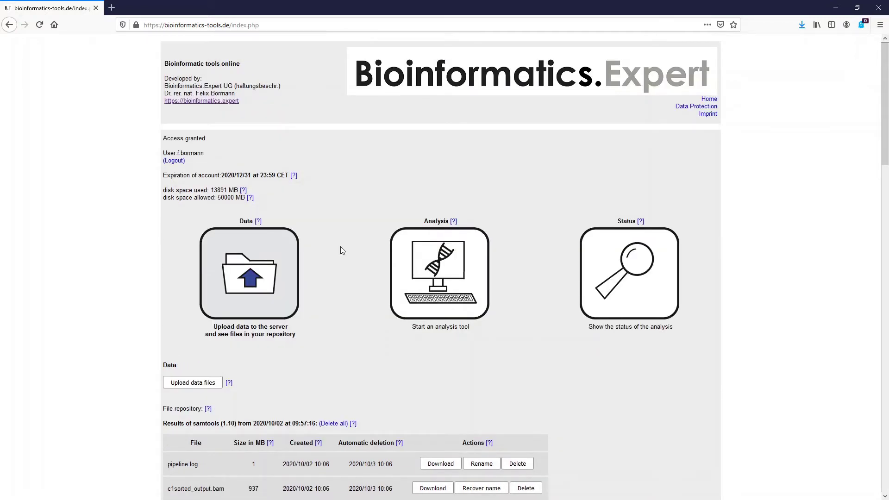
# Step: Launch featureCounts from the RNA-sequencing tools to list the available BAM files
pyautogui.click(424, 273)
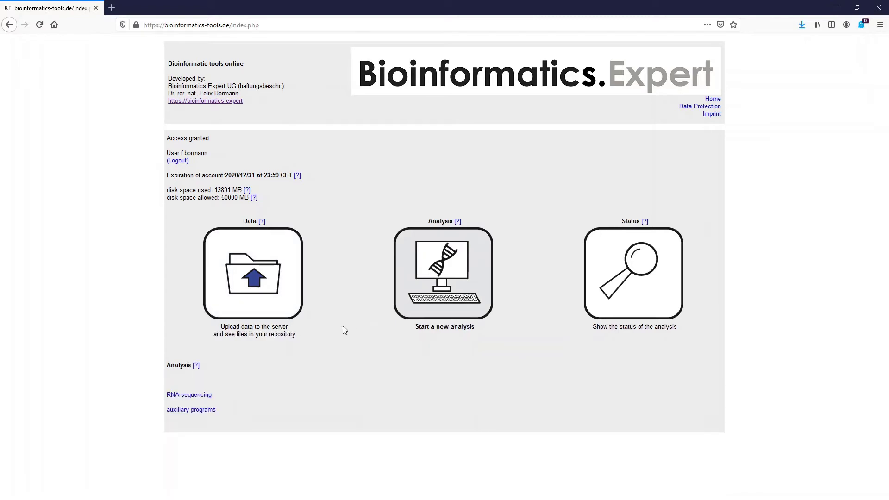
pyautogui.click(207, 394)
pyautogui.scroll(-4, 276, 372)
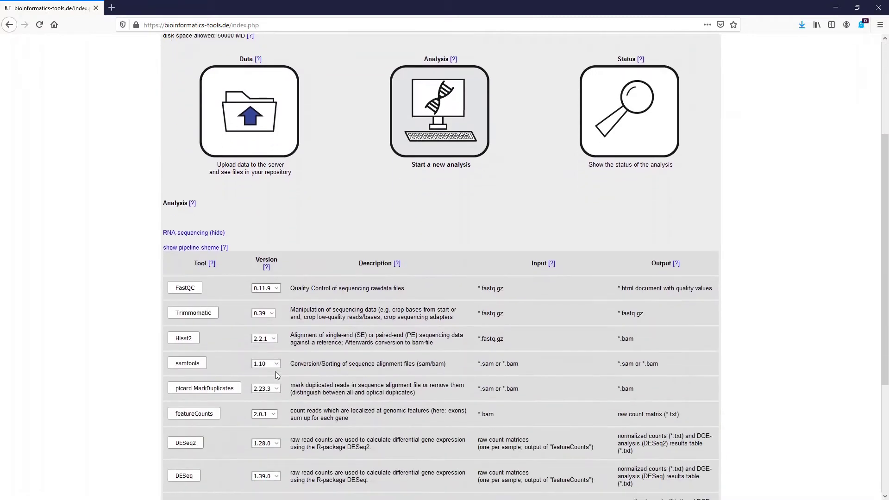
pyautogui.scroll(-1, 276, 374)
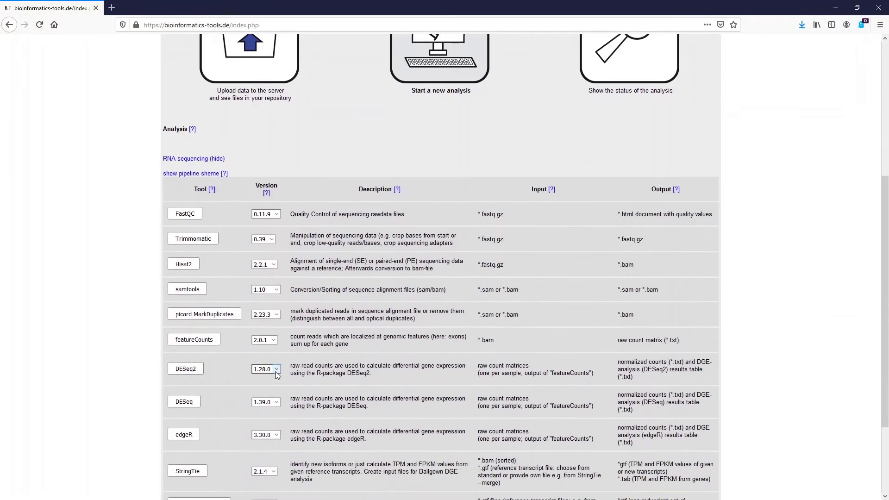
pyautogui.click(203, 342)
pyautogui.scroll(-1, 316, 319)
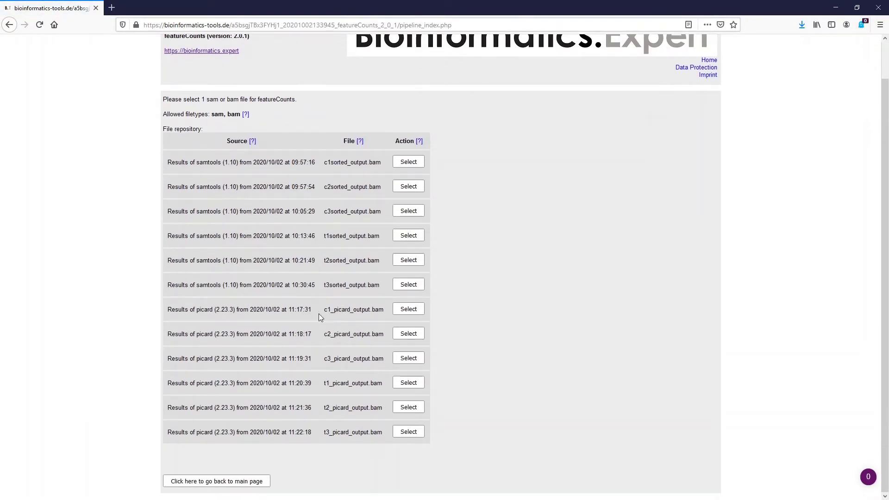
# Step: Select c1_picard_output.bam with feature gene_name and the Homo sapiens GRCh38.98 reference
pyautogui.click(407, 309)
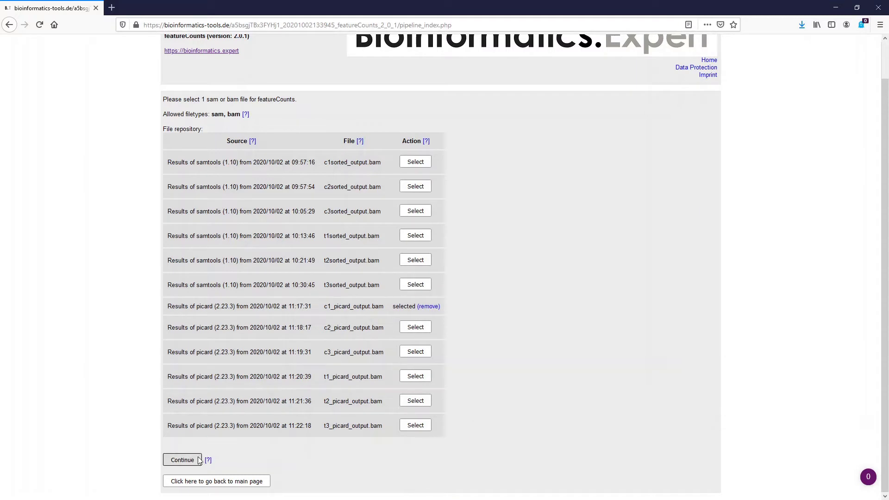
pyautogui.click(183, 460)
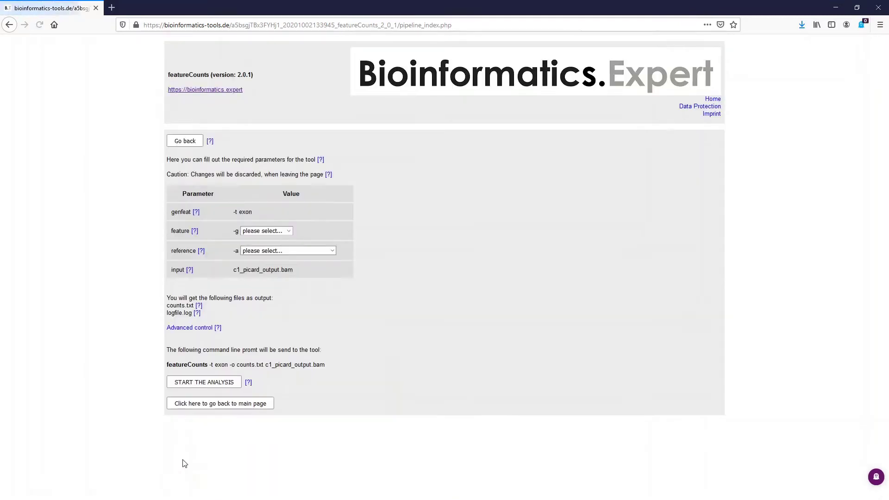
pyautogui.click(268, 230)
pyautogui.click(262, 250)
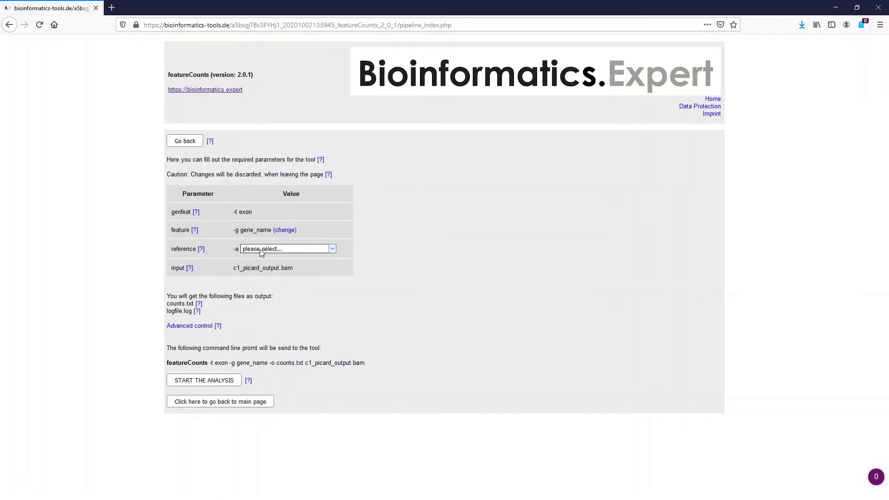
pyautogui.click(261, 251)
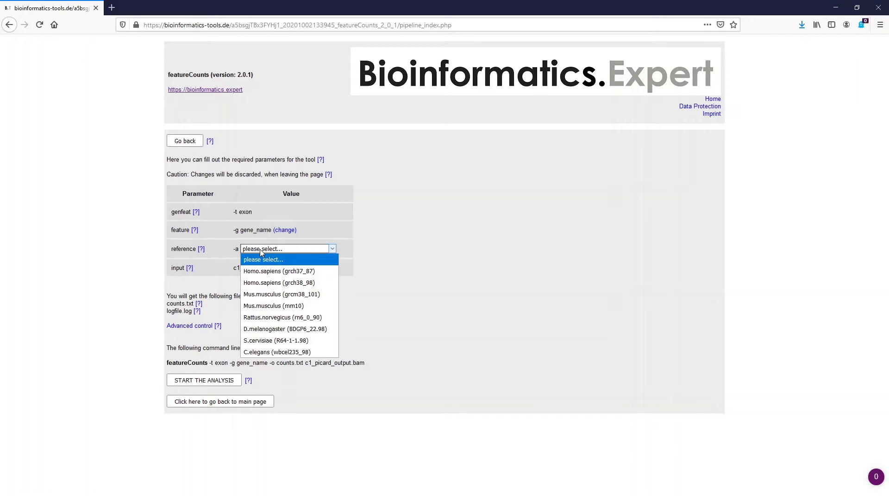
pyautogui.click(263, 282)
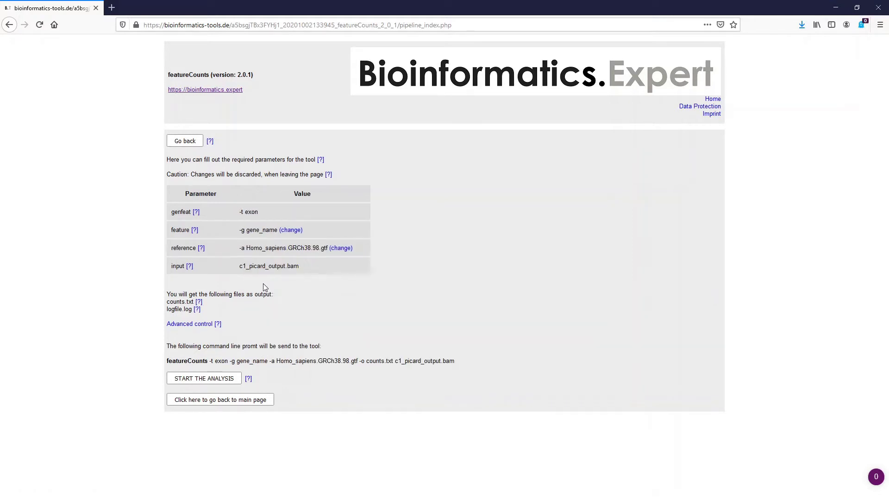
# Step: Start the c1 featureCounts job, then submit one on c2_picard_output.bam with GRCh38.98
pyautogui.click(211, 380)
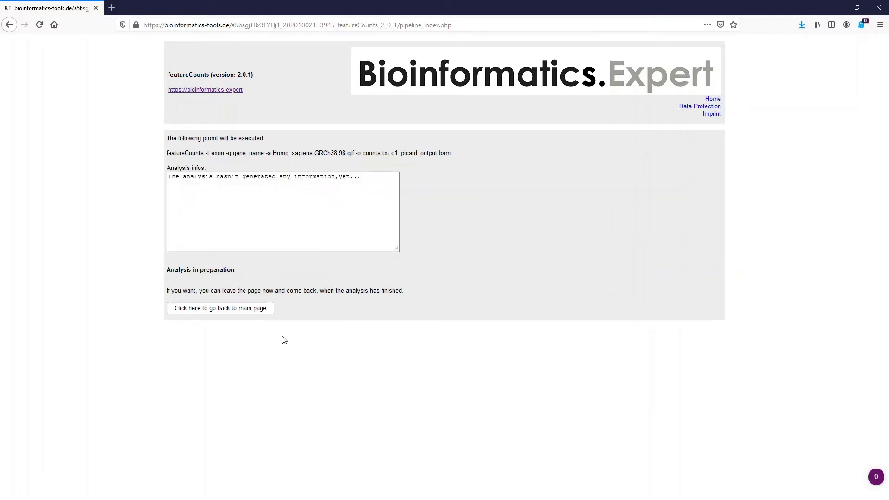
pyautogui.click(255, 311)
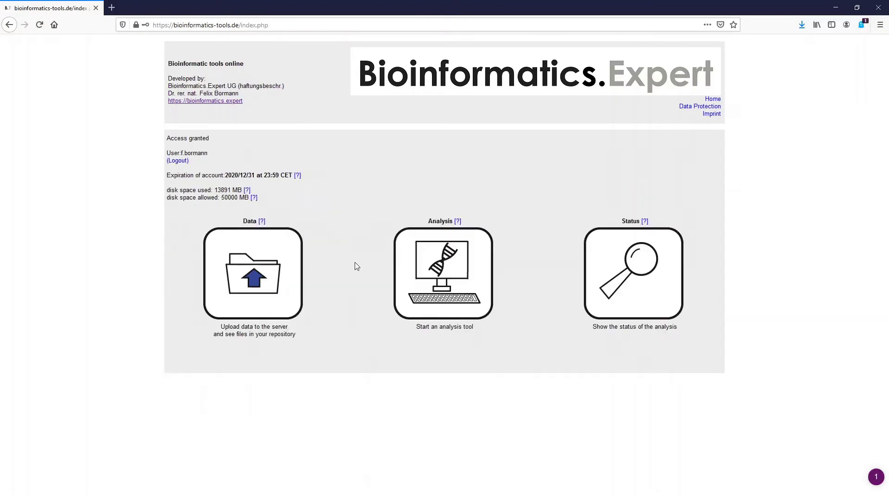
pyautogui.click(443, 274)
pyautogui.click(189, 397)
pyautogui.scroll(-1, 321, 340)
pyautogui.click(414, 331)
pyautogui.click(178, 458)
pyautogui.click(287, 248)
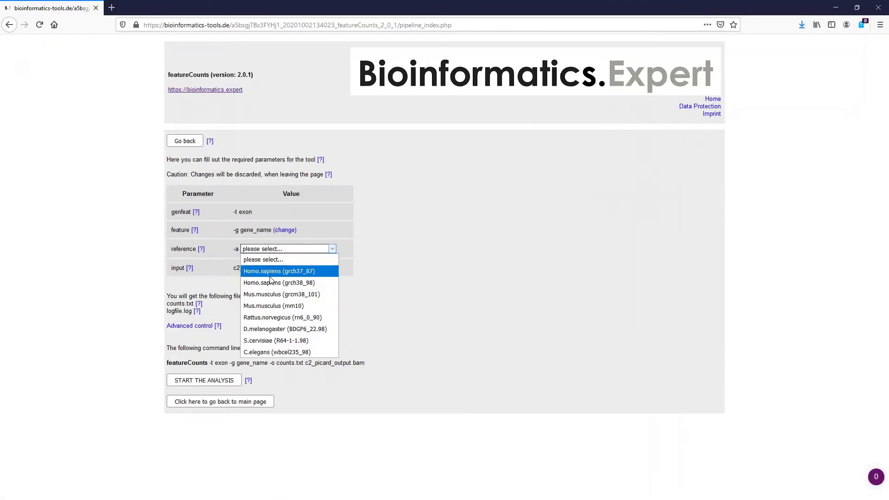
pyautogui.click(271, 282)
pyautogui.click(220, 402)
pyautogui.click(443, 273)
# Step: Submit a featureCounts run on c3_picard_output.bam with the GRCh38.98 reference
pyautogui.scroll(-1, 321, 340)
pyautogui.click(179, 341)
pyautogui.click(414, 357)
pyautogui.click(182, 458)
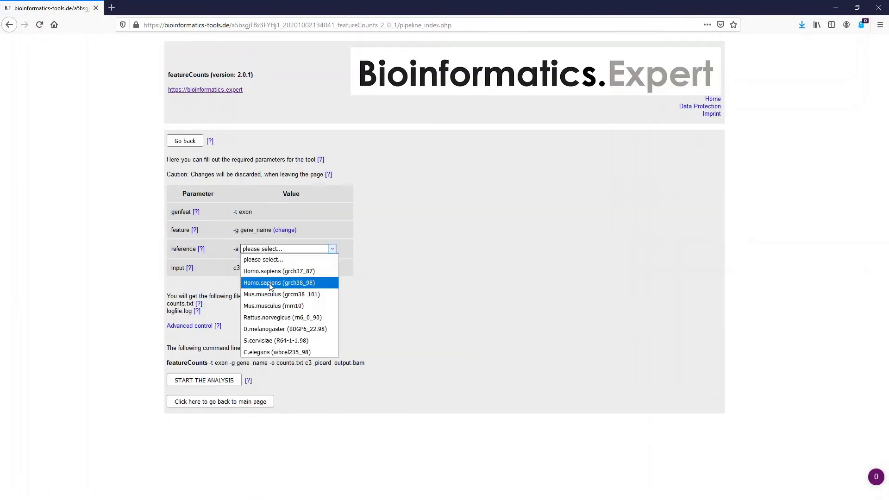
pyautogui.click(220, 400)
pyautogui.click(443, 273)
pyautogui.click(178, 341)
pyautogui.click(414, 397)
# Step: Submit a featureCounts run on t1_picard_output.bam
pyautogui.click(183, 458)
pyautogui.click(291, 230)
pyautogui.click(263, 236)
pyautogui.click(203, 378)
pyautogui.click(221, 308)
# Step: Submit a featureCounts run on t2_picard_output.bam with the GRCh38.98 reference
pyautogui.click(443, 273)
pyautogui.scroll(-2, 321, 339)
pyautogui.click(183, 376)
pyautogui.click(415, 405)
pyautogui.click(182, 458)
pyautogui.click(207, 377)
pyautogui.click(220, 308)
# Step: Submit the last featureCounts run on t3_picard_output.bam and return to the main page
pyautogui.click(420, 319)
pyautogui.scroll(-2, 322, 340)
pyautogui.click(183, 290)
pyautogui.click(415, 428)
pyautogui.click(183, 458)
pyautogui.click(206, 375)
pyautogui.click(221, 308)
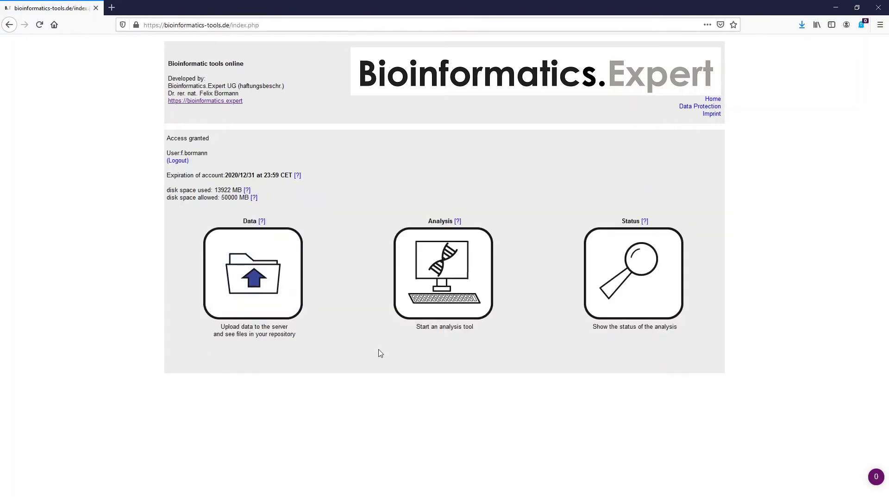
# Step: Check the status table to confirm all six featureCounts jobs finished
pyautogui.click(682, 289)
pyautogui.scroll(-5, 573, 364)
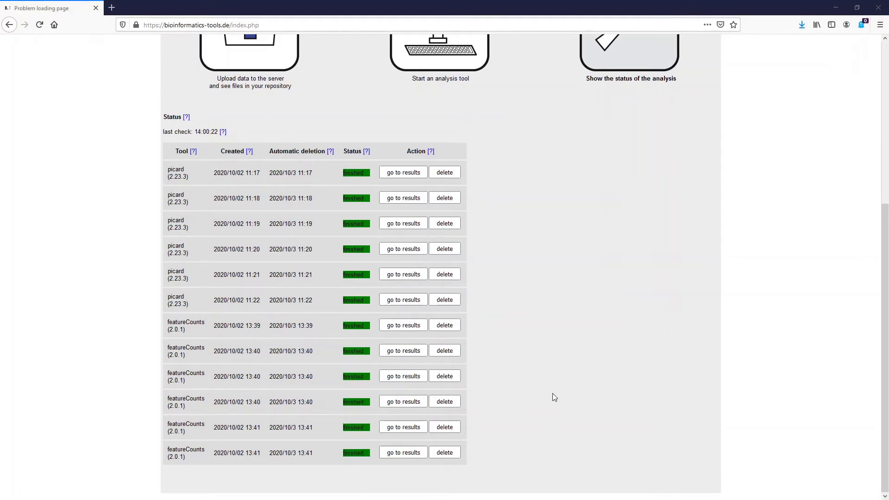
pyautogui.scroll(4, 298, 129)
# Step: Browse the repository to the featureCounts results: pipeline.log, counts.txt.summary and counts.txt
pyautogui.click(265, 215)
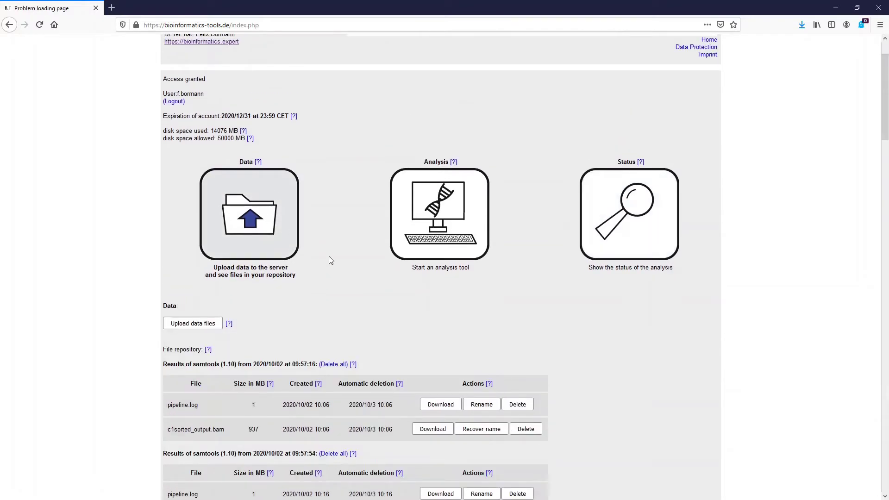
pyautogui.scroll(-8, 329, 257)
pyautogui.scroll(-15, 310, 286)
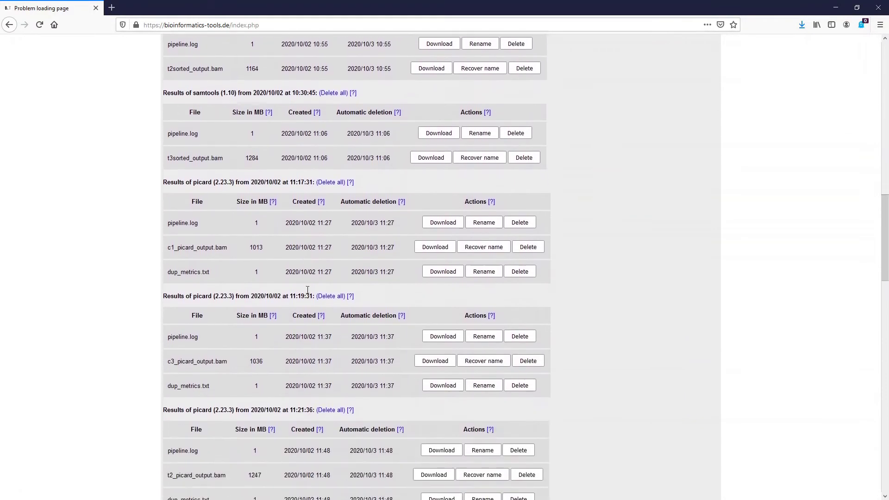
pyautogui.scroll(-10, 308, 293)
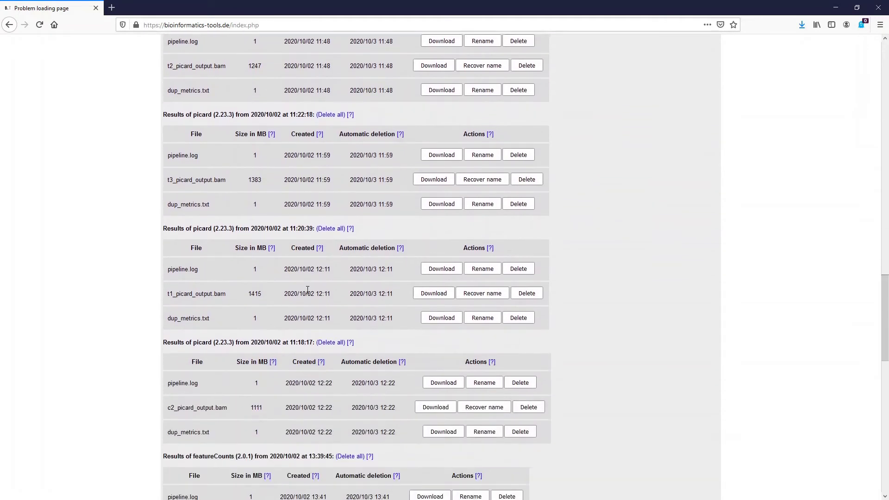
pyautogui.scroll(-2, 306, 292)
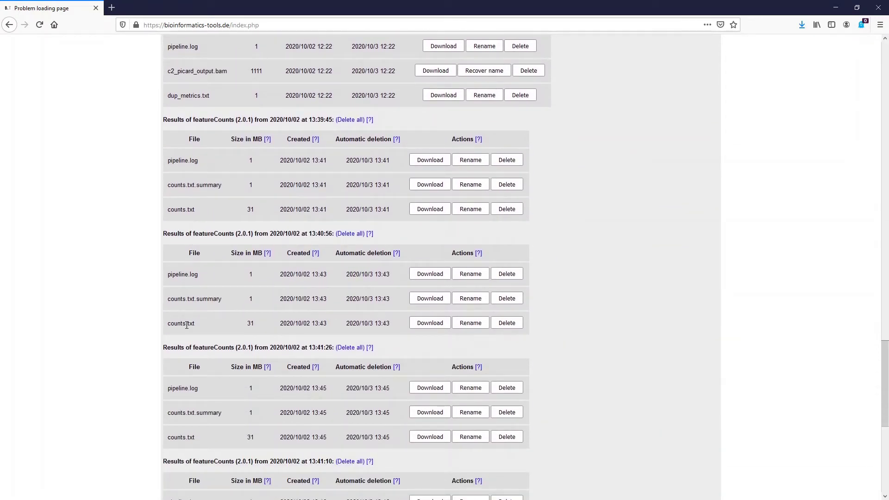
pyautogui.scroll(-6, 187, 329)
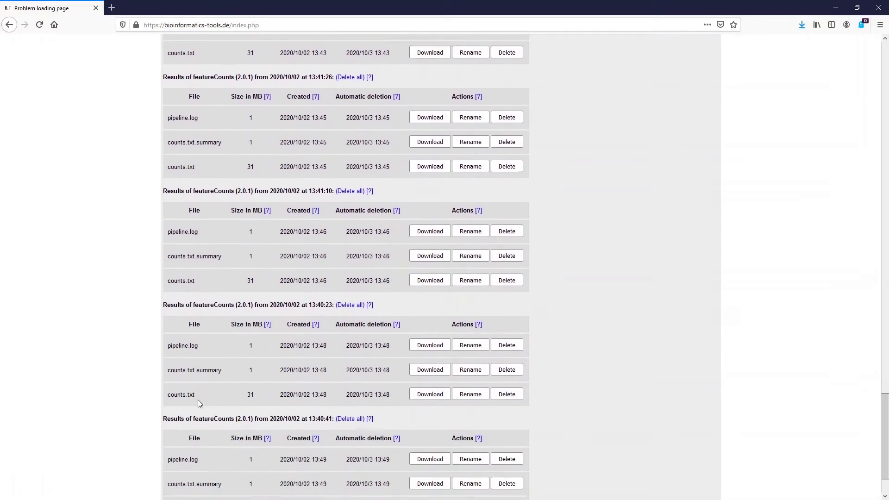
pyautogui.scroll(3, 201, 412)
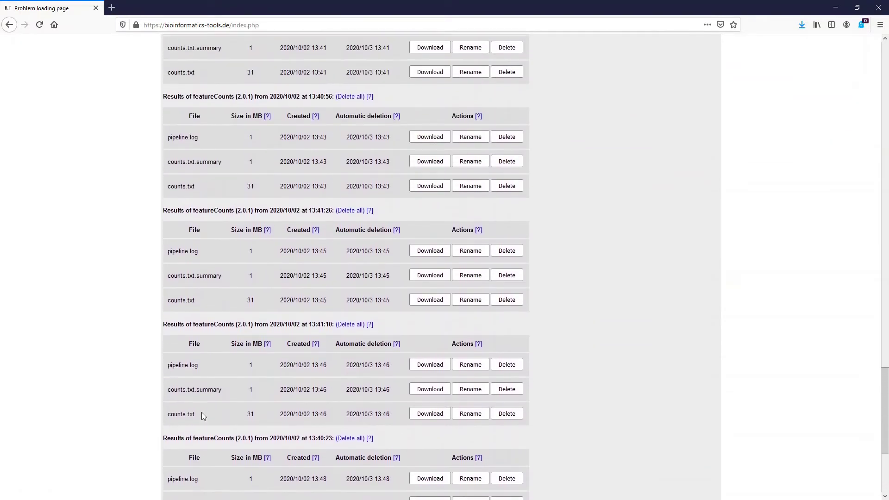
pyautogui.scroll(5, 201, 416)
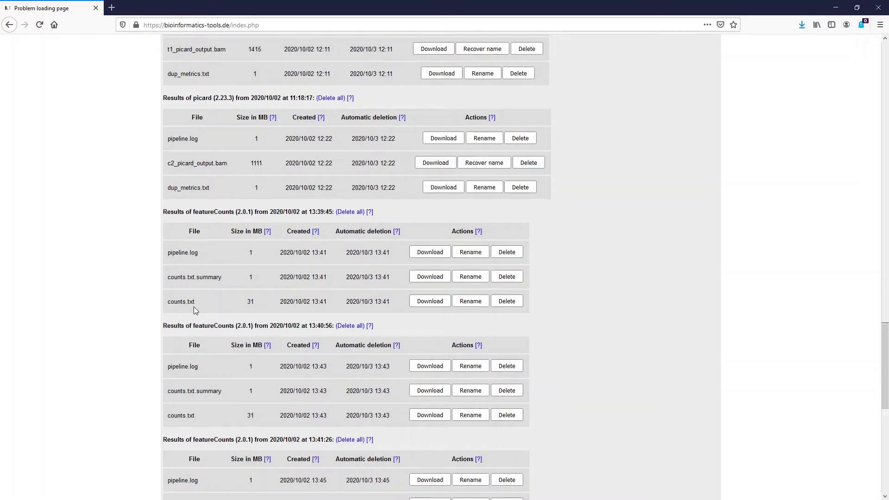
# Step: Rename counts.txt from the 13:39:45 featureCounts run to c1_counts.txt
pyautogui.click(470, 301)
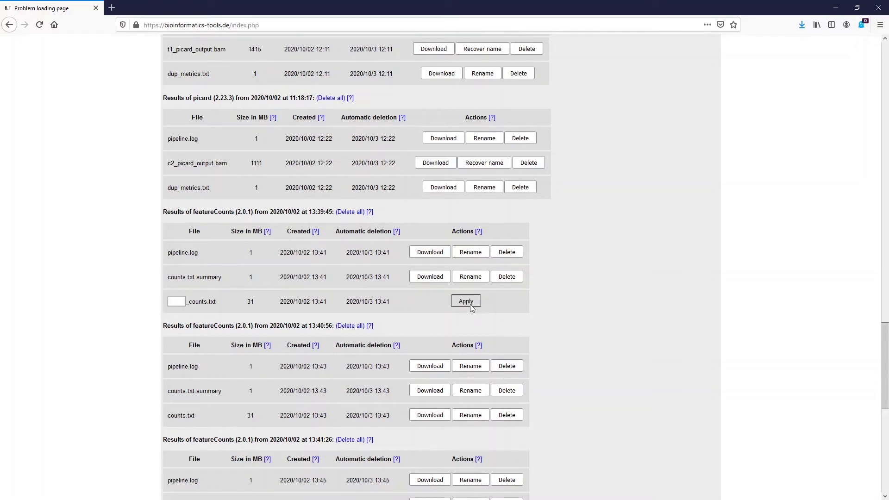
pyautogui.click(176, 302)
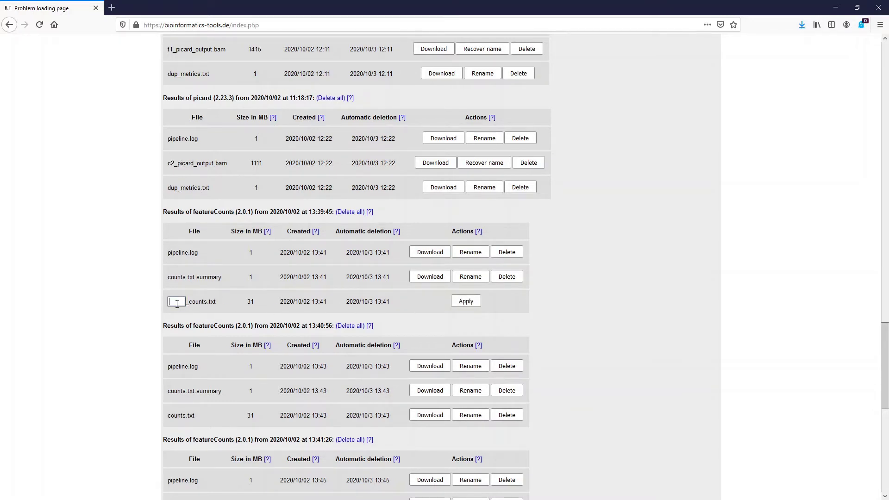
pyautogui.write('c1')
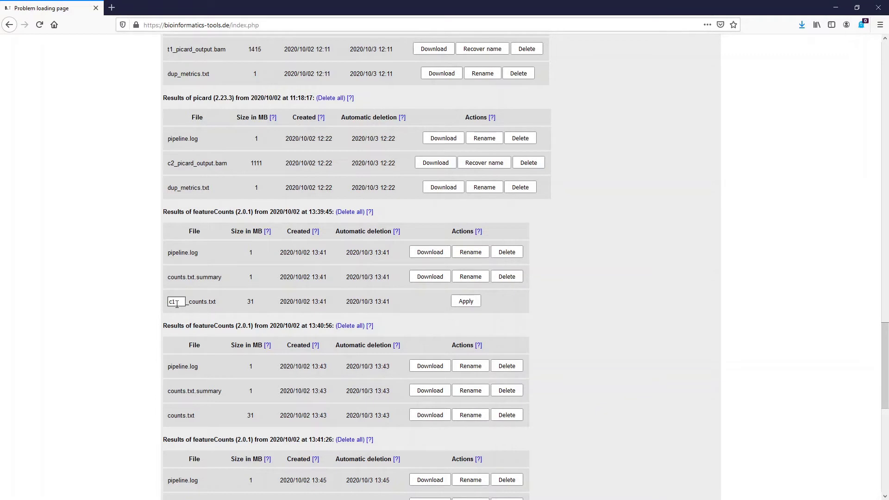
pyautogui.click(456, 301)
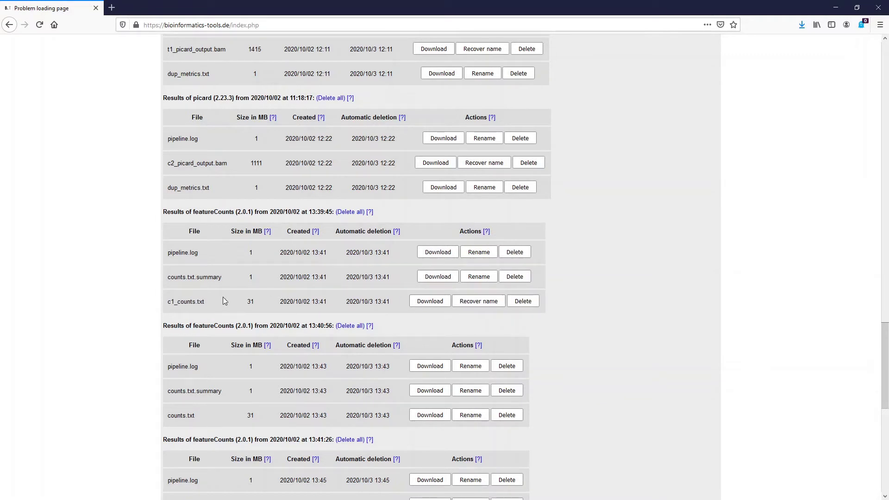
pyautogui.scroll(-10, 223, 299)
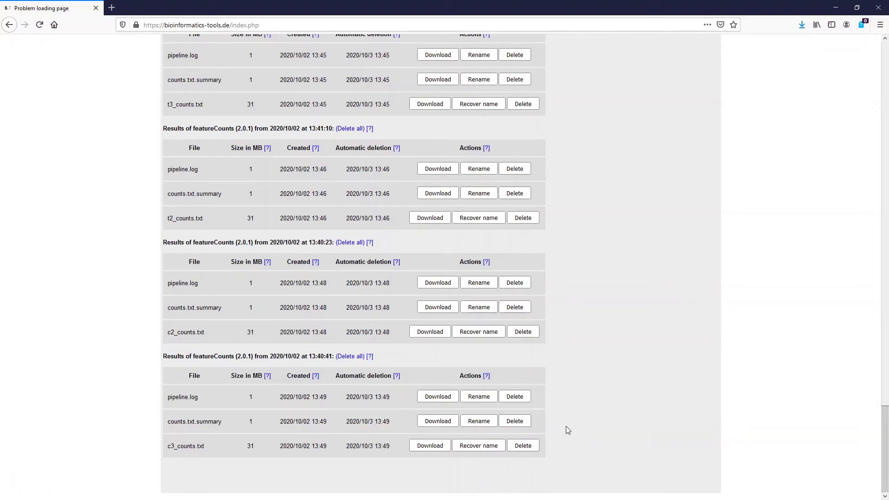
pyautogui.scroll(15, 565, 426)
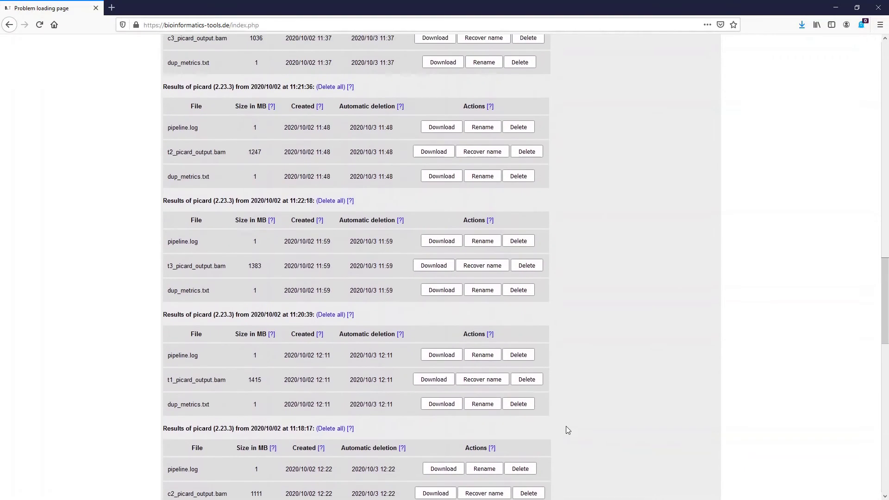
pyautogui.scroll(20, 566, 426)
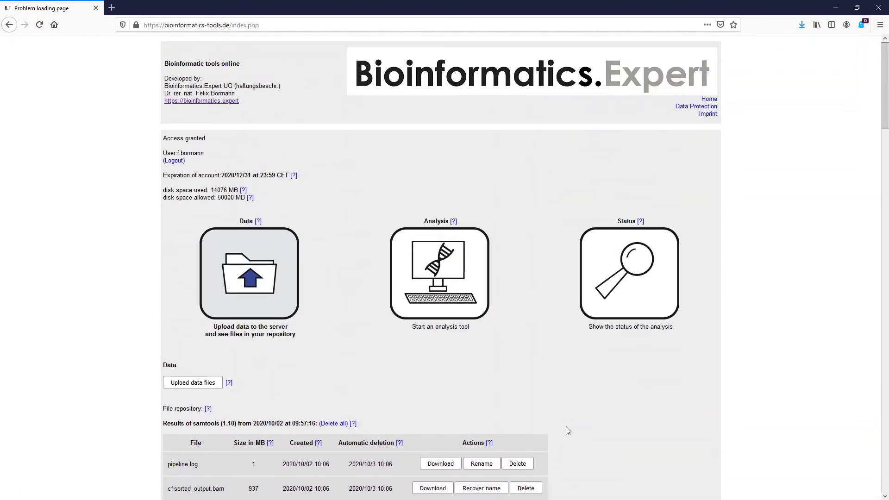
# Step: Open the DESeq2 tool at version 1.28.0 from the RNA-sequencing analysis tools
pyautogui.click(458, 308)
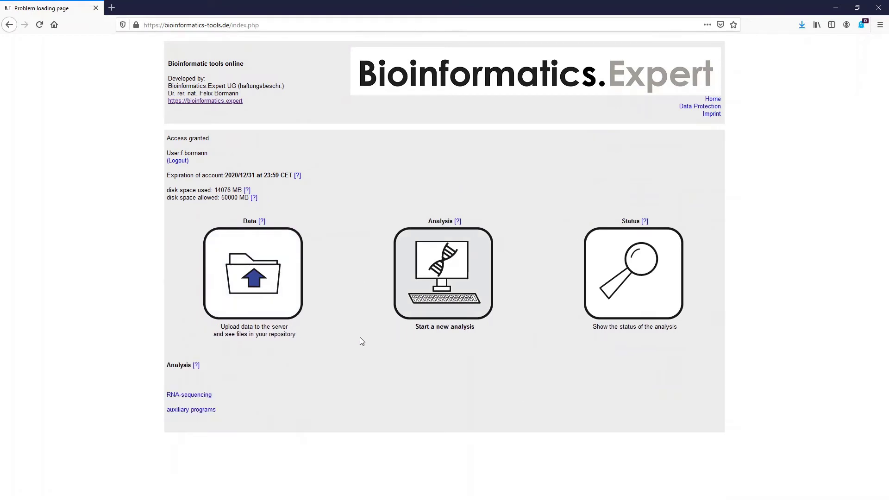
pyautogui.click(194, 394)
pyautogui.scroll(-5, 251, 384)
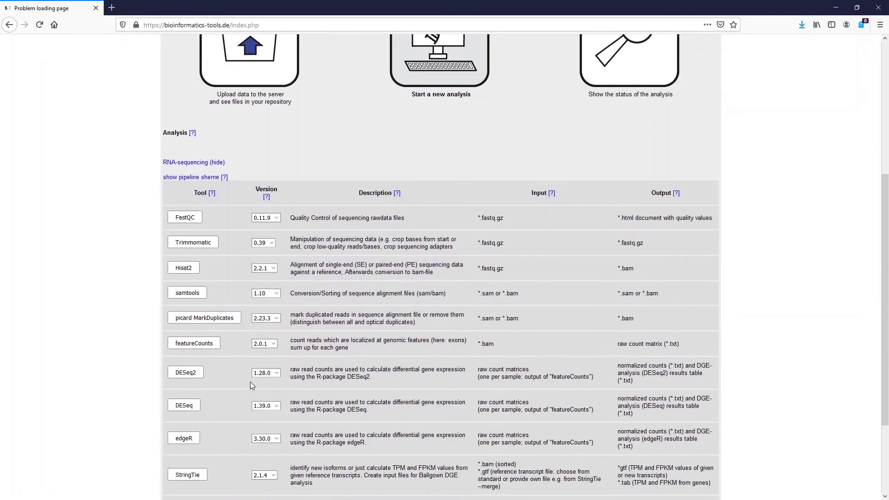
pyautogui.scroll(-2, 250, 386)
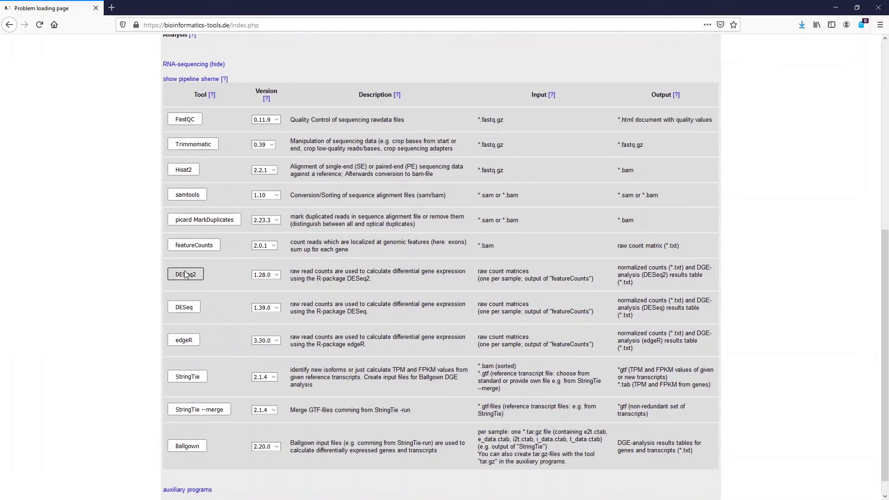
pyautogui.click(262, 275)
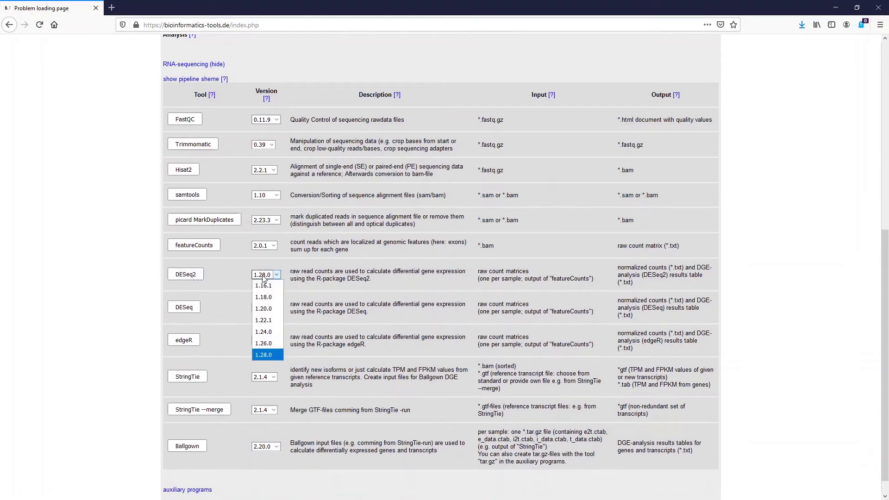
pyautogui.click(262, 276)
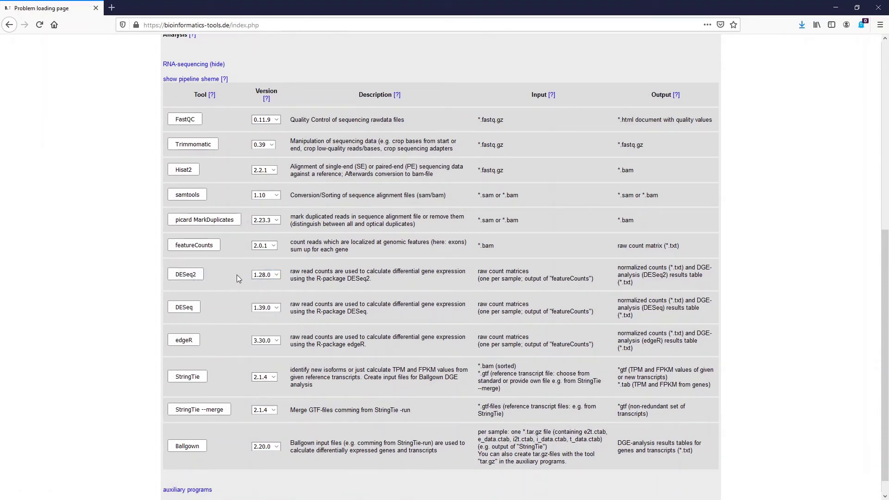
pyautogui.click(185, 275)
pyautogui.scroll(-1, 297, 284)
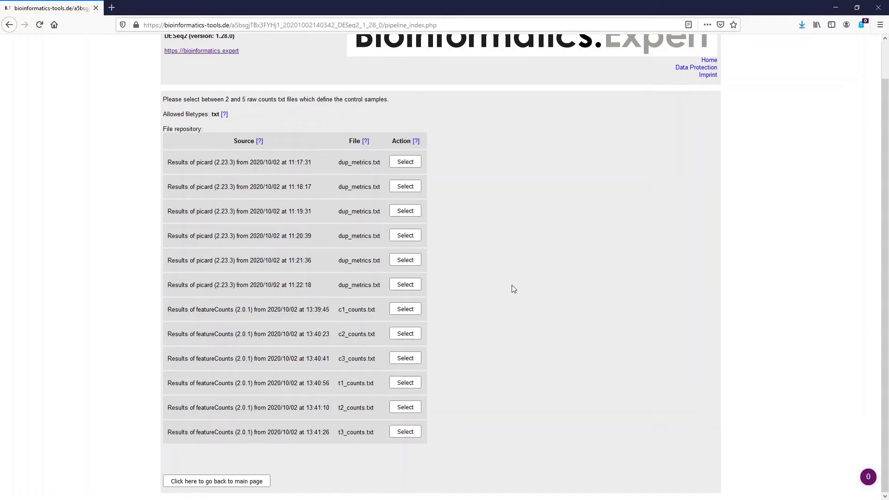
# Step: Choose c1–c3_counts.txt as control and t1, t2, t3_counts.txt as treated samples
pyautogui.click(405, 309)
pyautogui.click(412, 340)
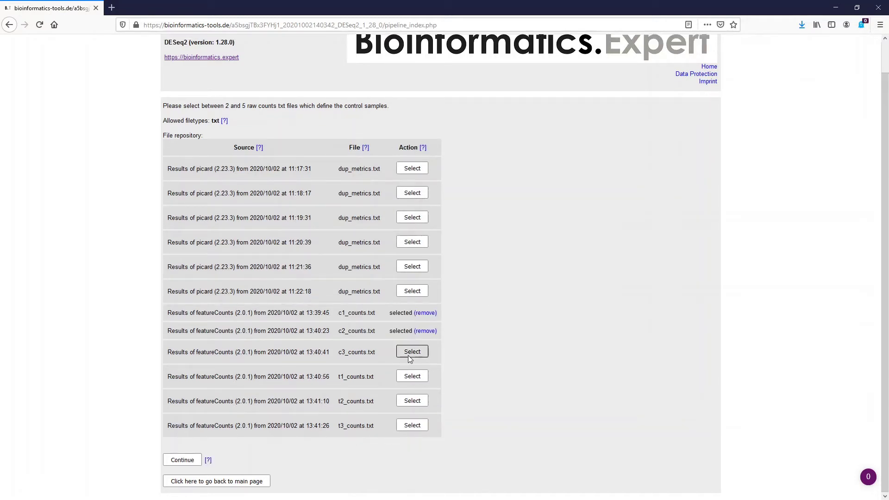
pyautogui.click(182, 460)
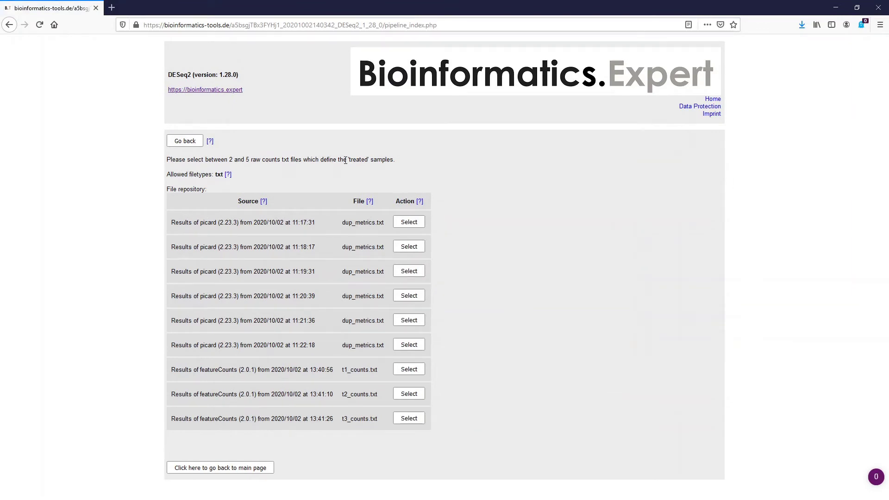
pyautogui.click(409, 369)
pyautogui.click(409, 389)
pyautogui.click(413, 405)
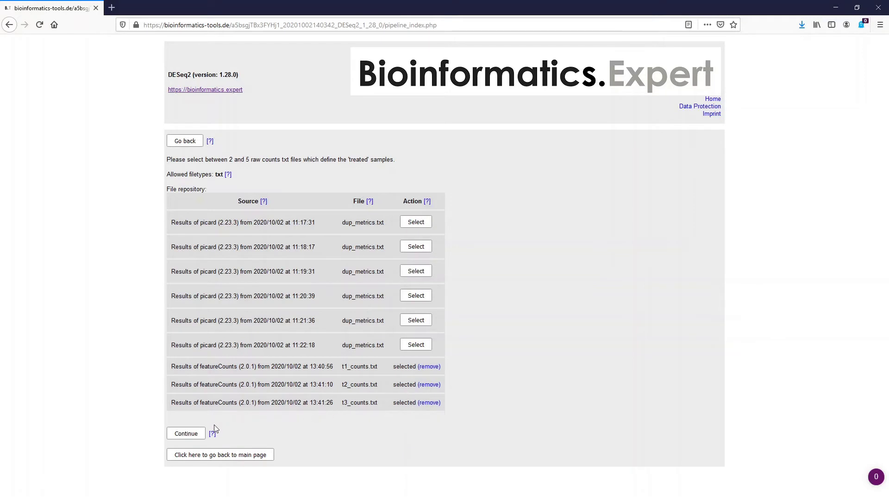
pyautogui.click(184, 435)
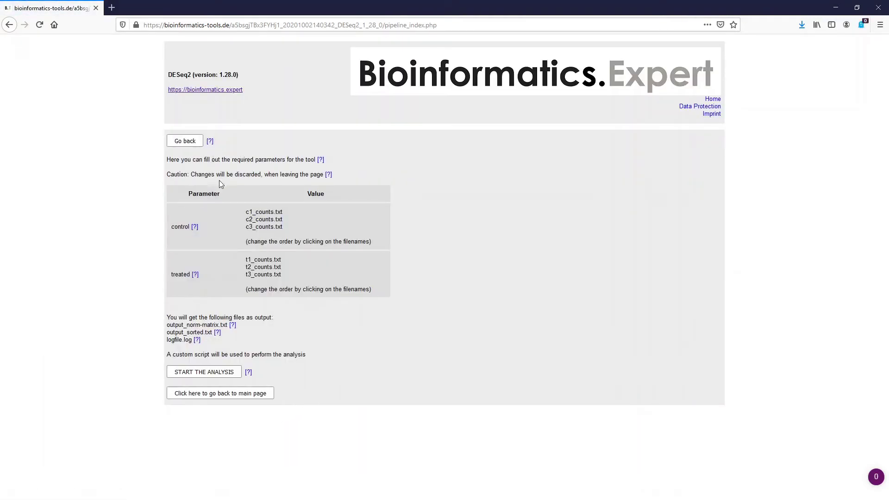
# Step: Start the DESeq2 1.28.0 analysis and wait for it to finish
pyautogui.click(204, 373)
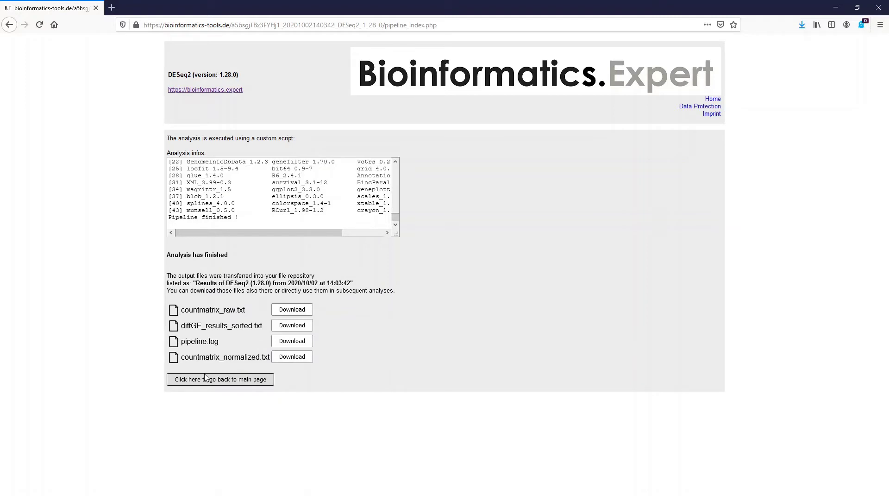
# Step: Download diffGE_results_sorted.txt, choosing to open it with Editor
pyautogui.scroll(5, 255, 207)
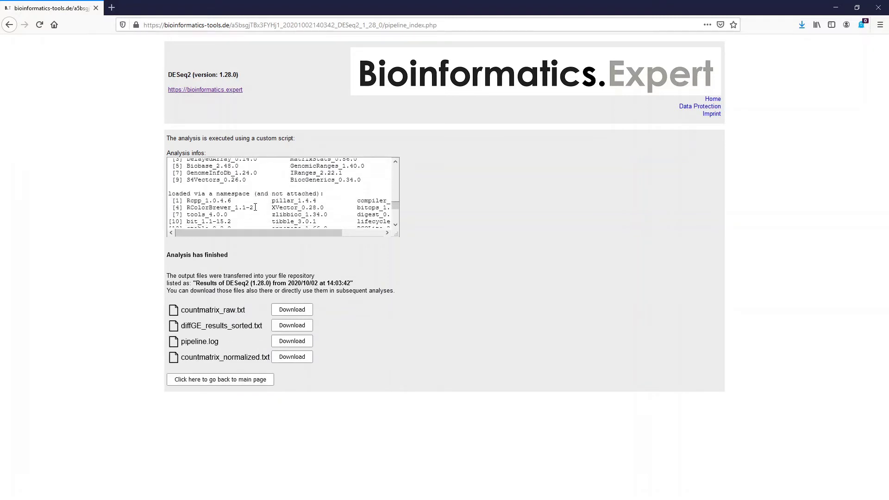
pyautogui.scroll(-2, 255, 207)
pyautogui.scroll(4, 250, 196)
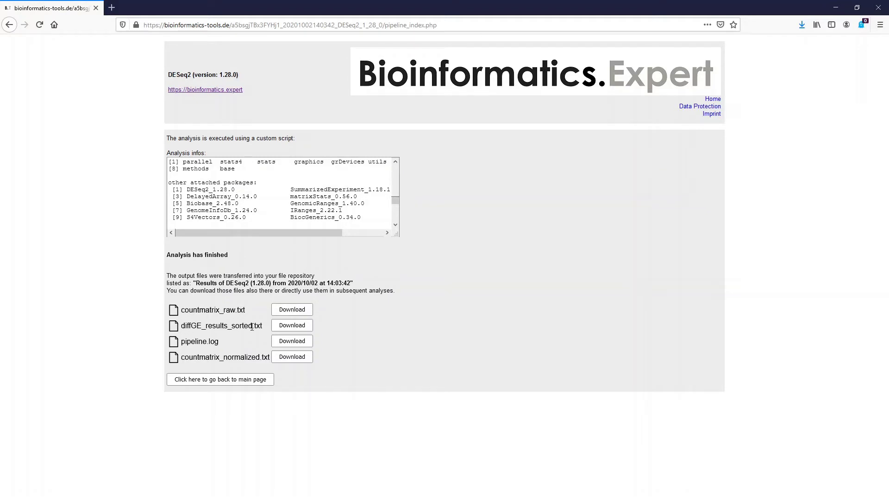
pyautogui.click(286, 325)
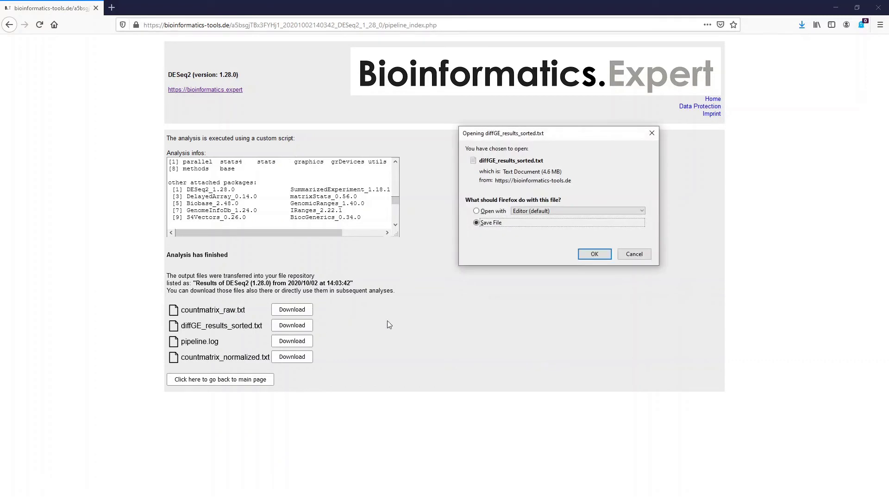
pyautogui.click(494, 212)
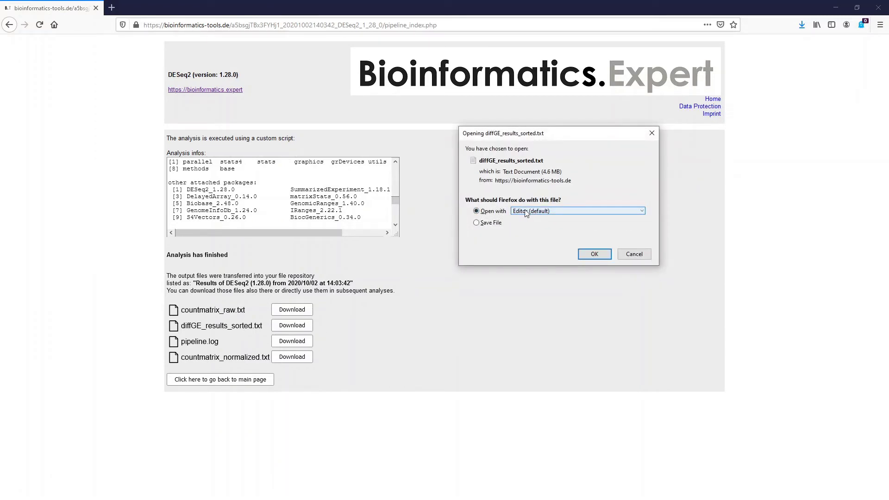
# Step: Open the DESeq2 results table in Editor, showing baseMean, log2FoldChange, pvalue and padj
pyautogui.click(594, 254)
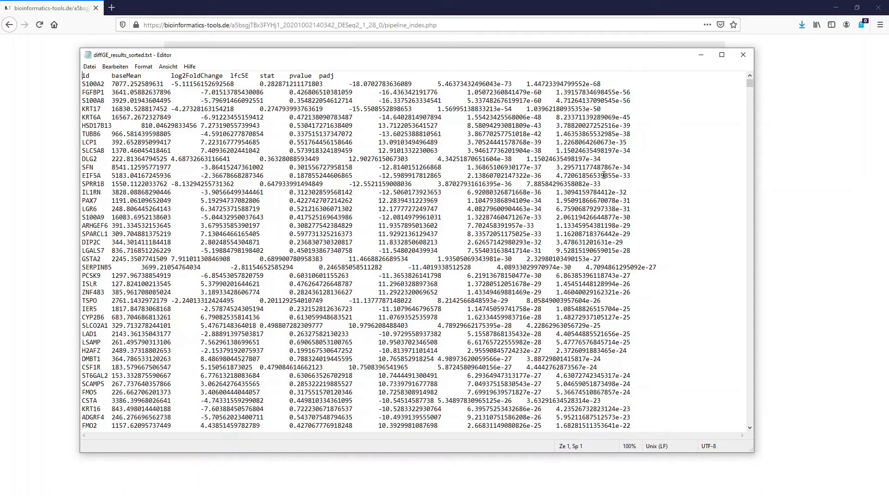
# Step: Close the results file, return to the main page and open DESeq version 1.39.0
pyautogui.click(743, 55)
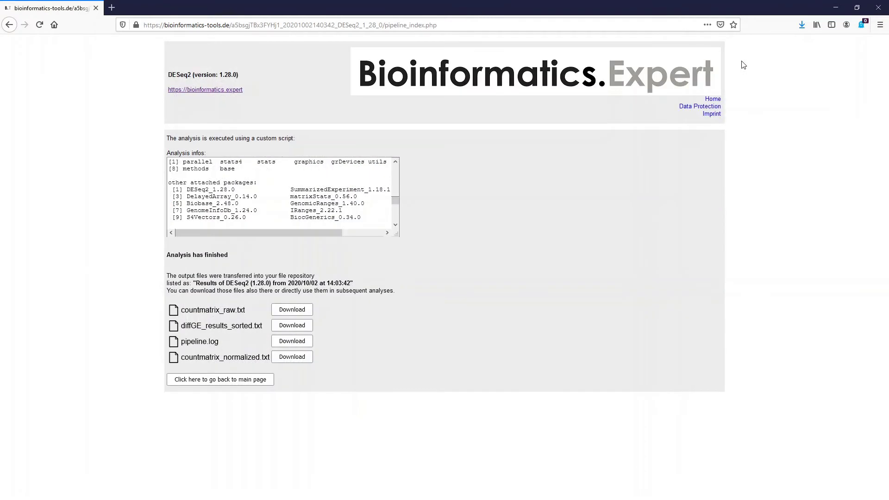
pyautogui.click(220, 379)
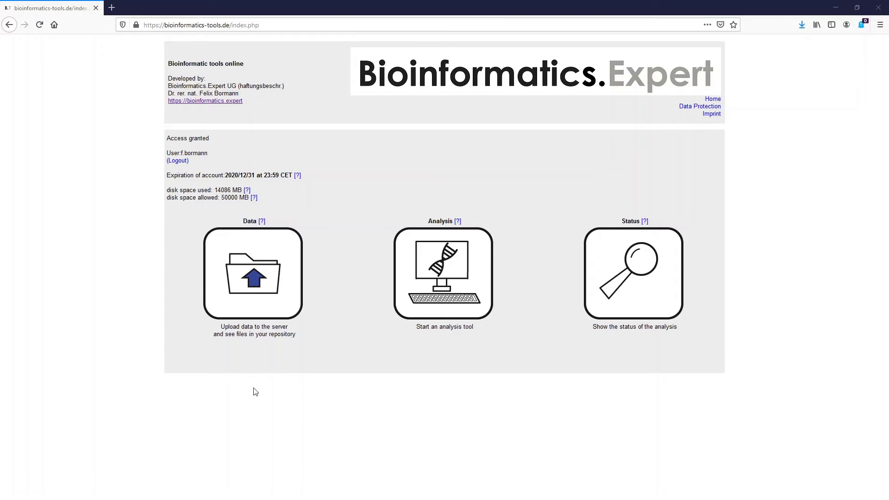
pyautogui.click(416, 313)
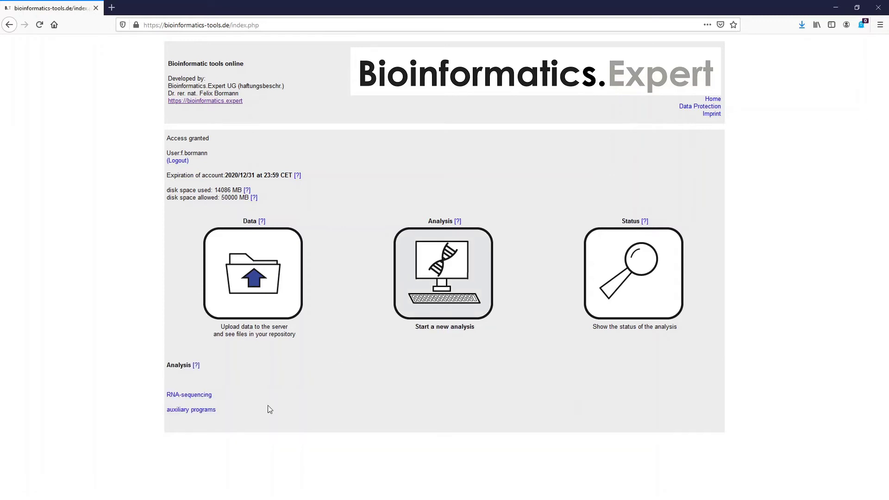
pyautogui.click(204, 397)
pyautogui.scroll(-5, 249, 381)
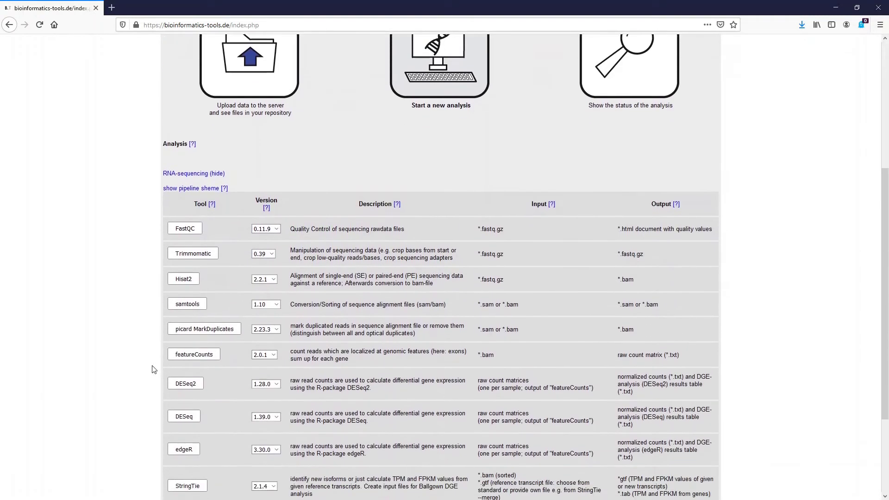
pyautogui.scroll(-2, 139, 324)
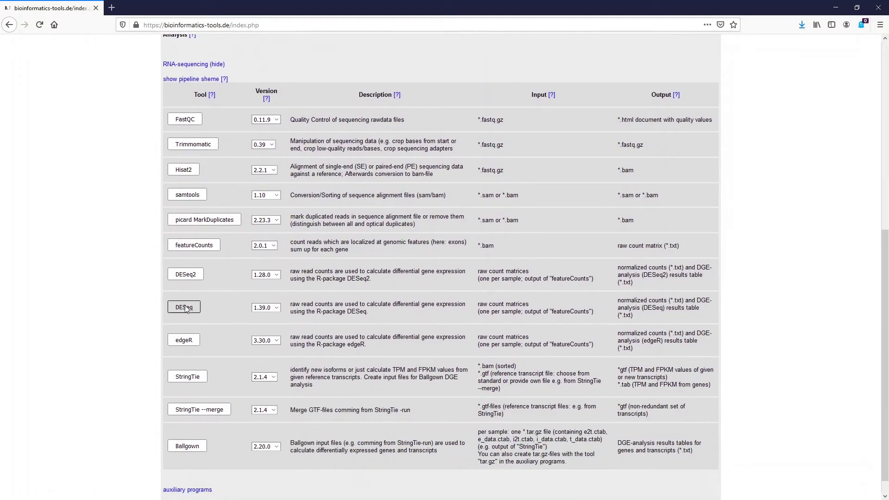
pyautogui.click(262, 307)
pyautogui.click(262, 307)
pyautogui.click(180, 309)
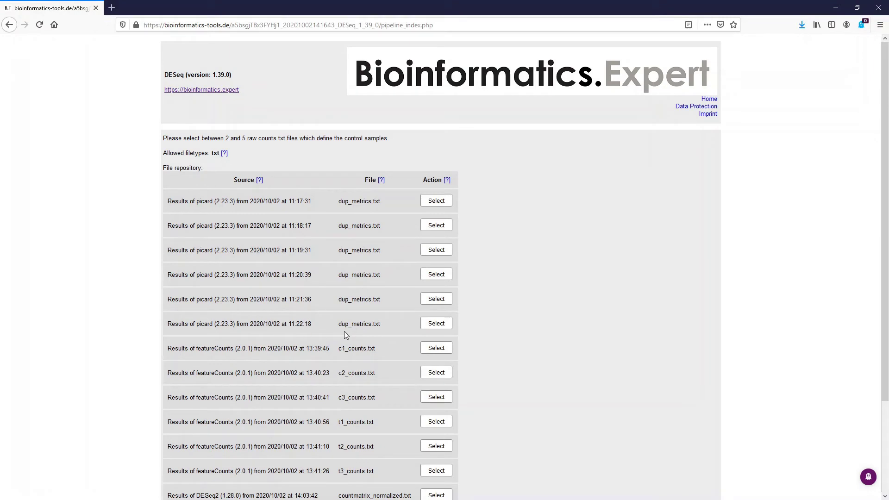
# Step: Select c1, c2 and c3_counts.txt as the DESeq control samples
pyautogui.scroll(-2, 345, 332)
pyautogui.scroll(2, 279, 222)
pyautogui.scroll(-2, 323, 202)
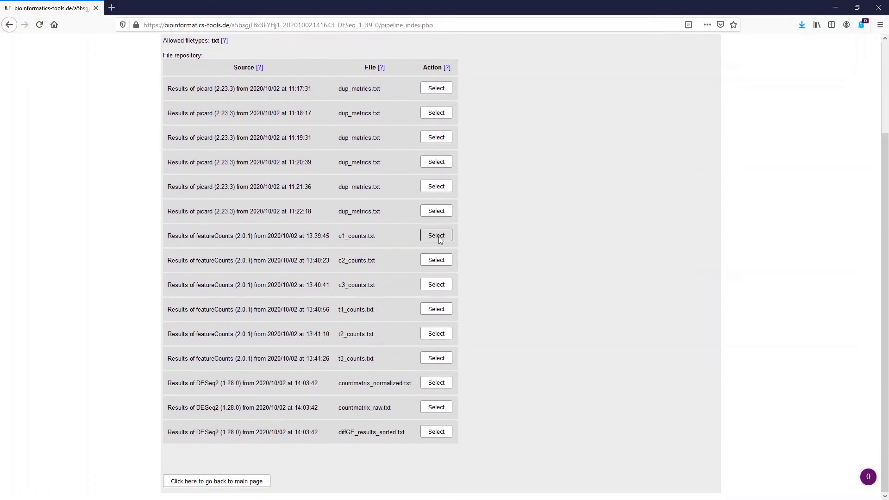
pyautogui.click(438, 236)
pyautogui.click(441, 260)
pyautogui.click(442, 278)
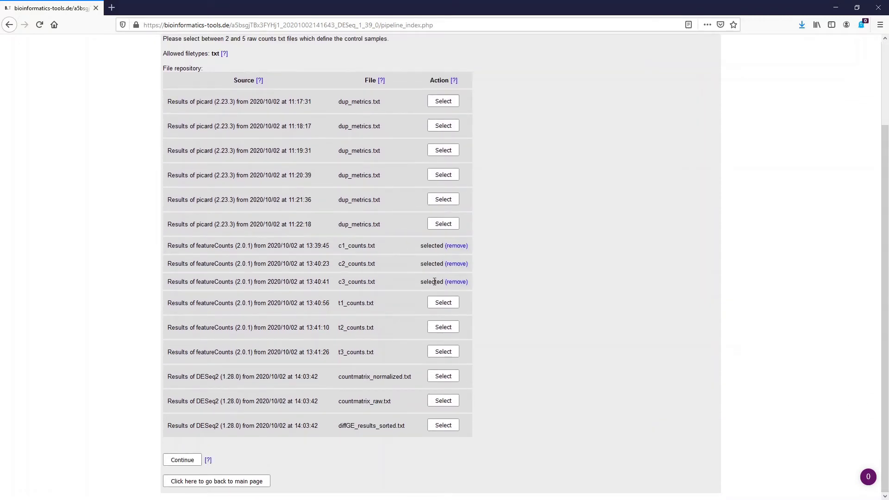
pyautogui.click(180, 463)
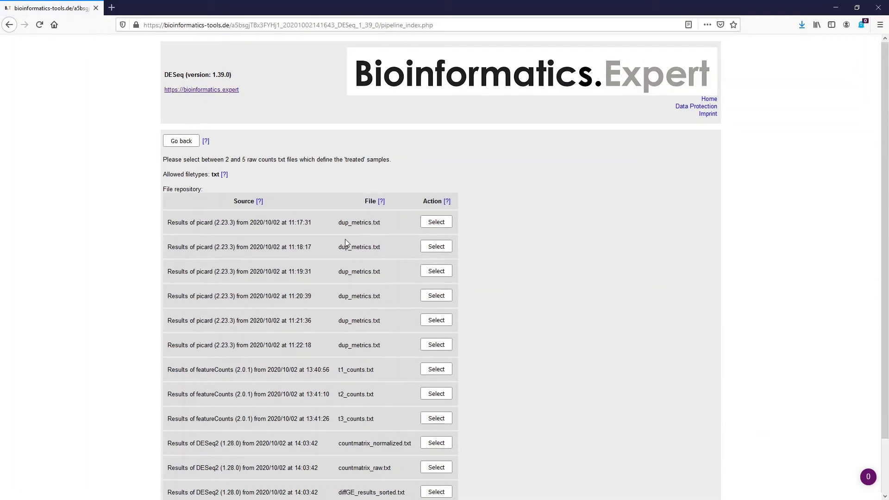
# Step: Select t1, t2 and t3_counts.txt as the treated samples
pyautogui.scroll(-2, 340, 260)
pyautogui.click(436, 308)
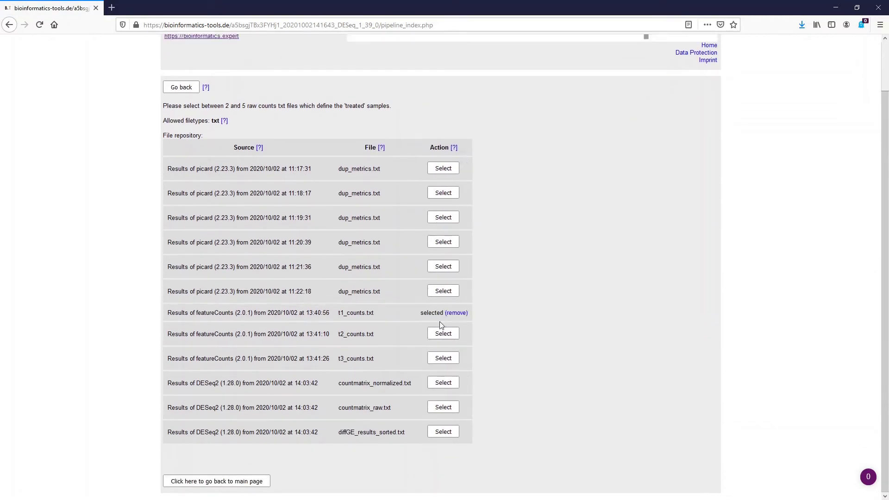
pyautogui.click(442, 333)
pyautogui.click(442, 349)
pyautogui.click(181, 463)
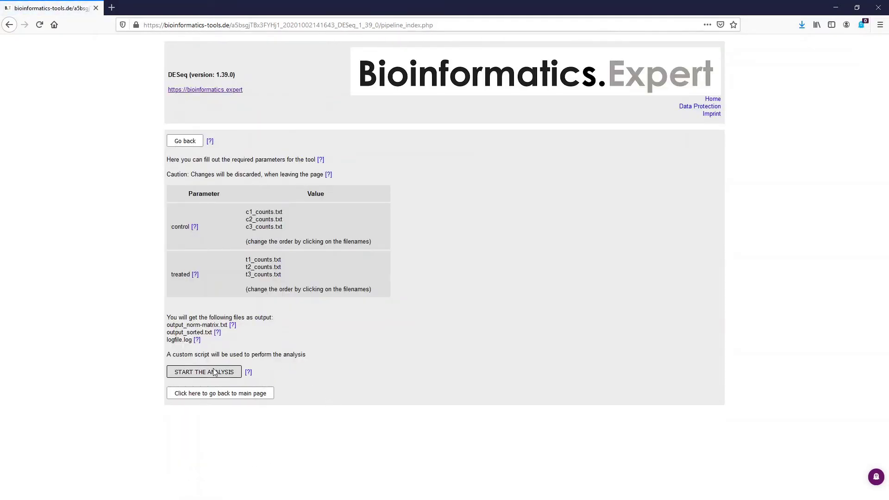
# Step: Run the DESeq 1.39.0 analysis and open its diffGE_results_sorted.txt in Editor
pyautogui.click(215, 372)
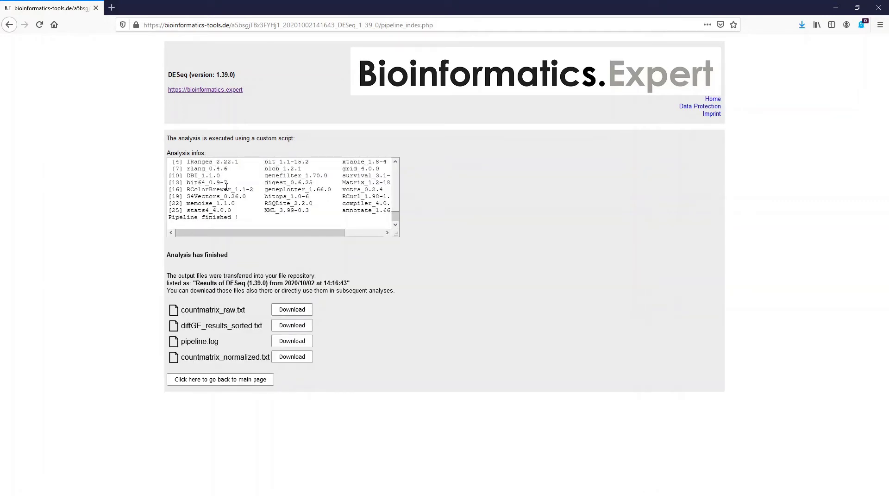
pyautogui.scroll(5, 231, 200)
pyautogui.scroll(-2, 231, 200)
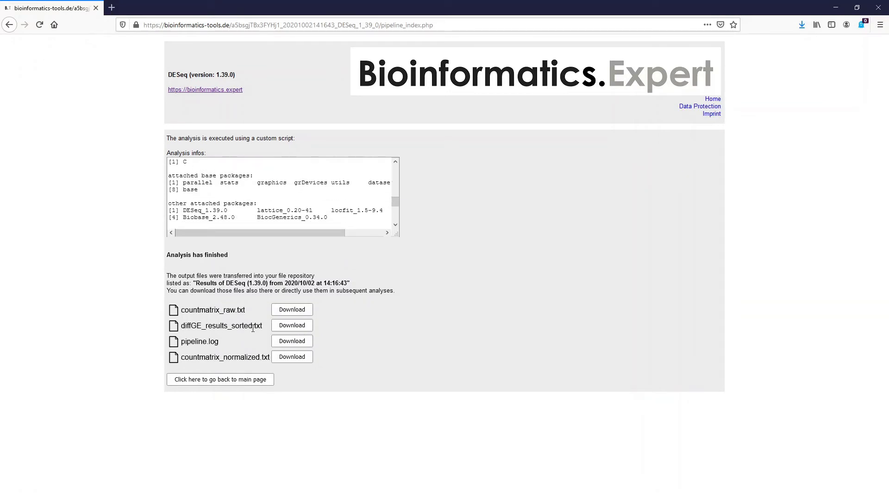
pyautogui.click(287, 328)
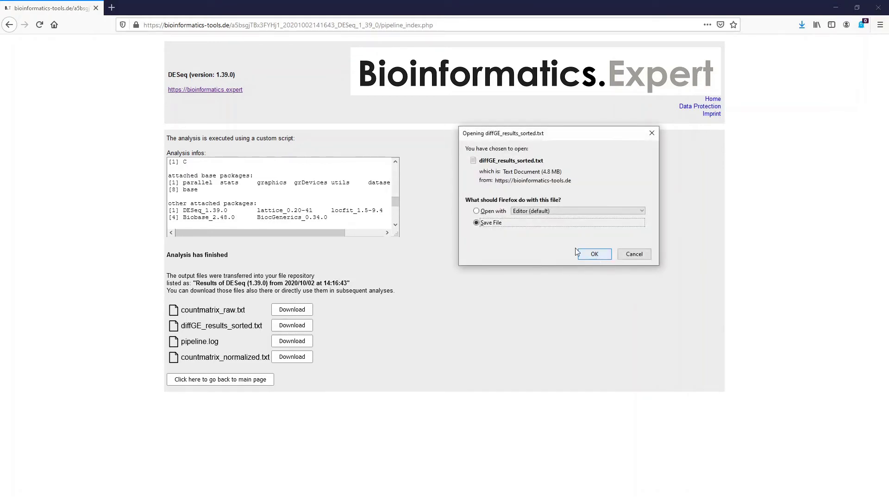
pyautogui.click(486, 212)
pyautogui.click(593, 254)
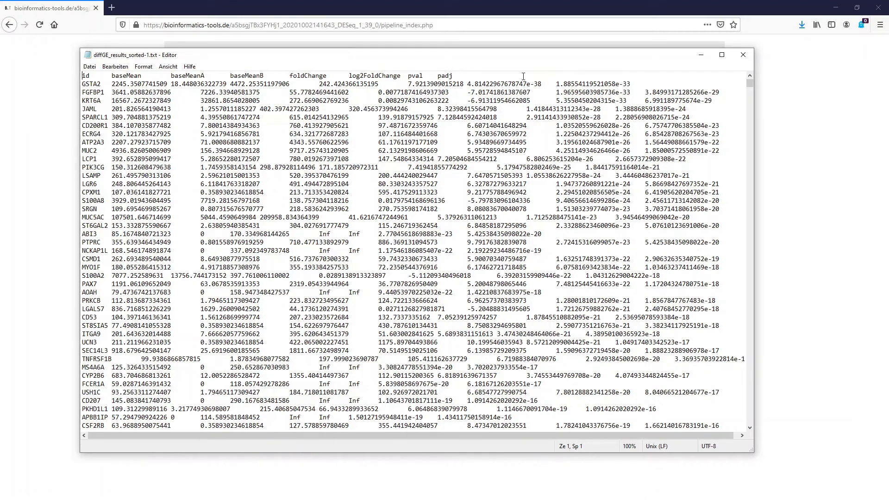
# Step: Close the DESeq results, return to the main page and open edgeR version 3.30.0
pyautogui.click(743, 55)
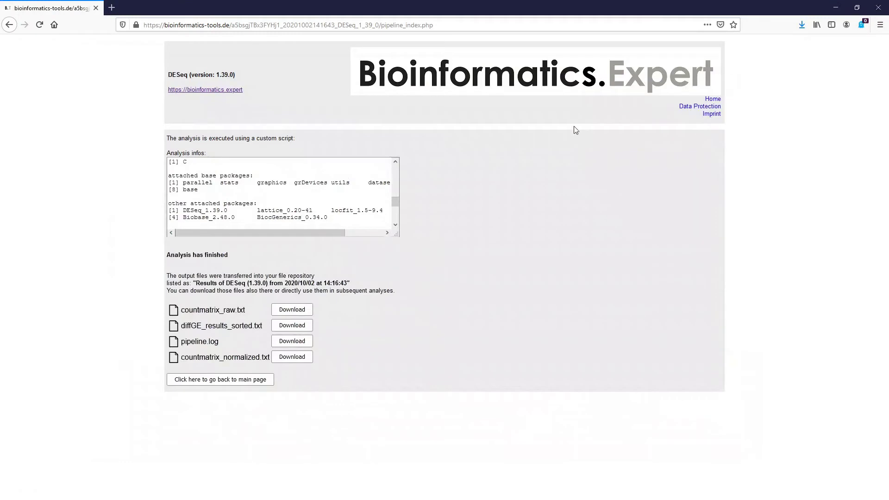
pyautogui.click(217, 380)
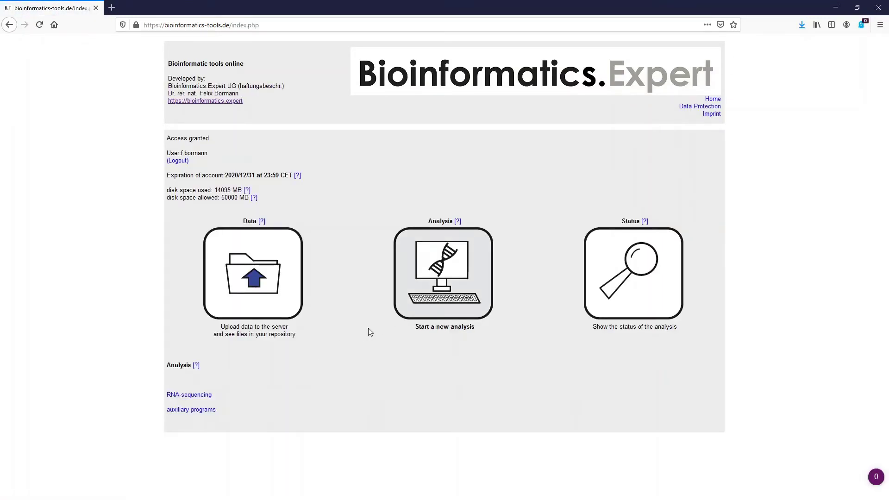
pyautogui.click(191, 394)
pyautogui.scroll(-2, 261, 367)
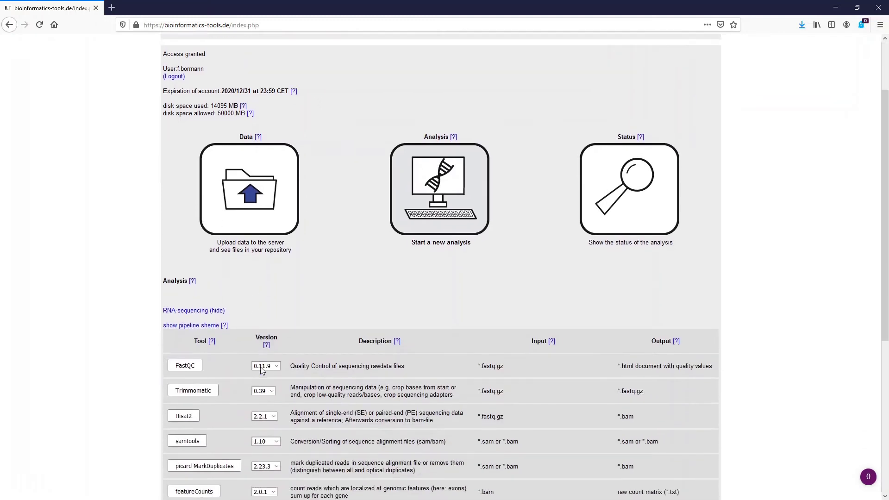
pyautogui.scroll(-4, 260, 366)
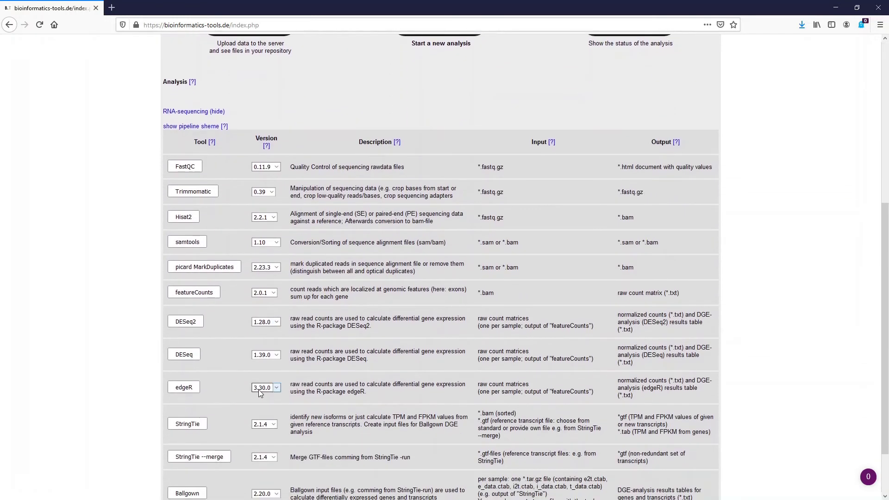
pyautogui.click(259, 393)
pyautogui.click(227, 394)
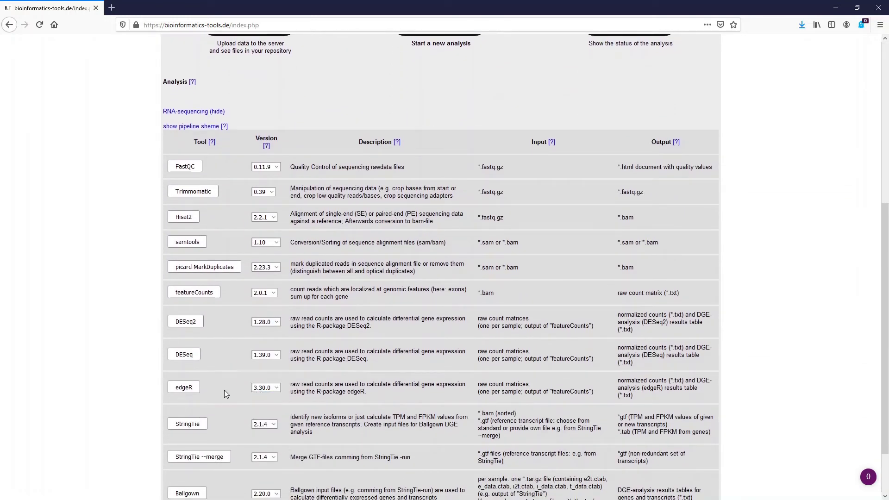
pyautogui.click(184, 390)
# Step: Select c1, c2 and c3_counts.txt as the edgeR control samples
pyautogui.scroll(-2, 423, 360)
pyautogui.click(434, 252)
pyautogui.click(434, 270)
pyautogui.click(434, 286)
pyautogui.scroll(-2, 434, 286)
pyautogui.click(180, 458)
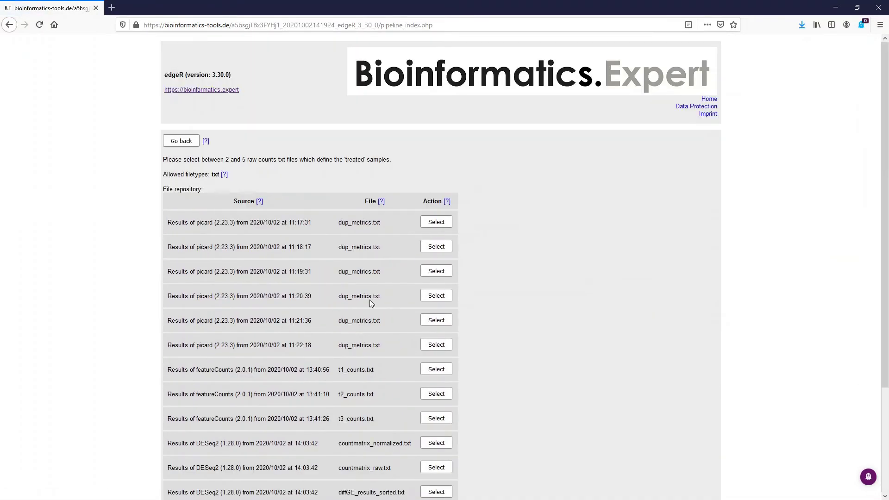
# Step: Select t1, t2 and t3_counts.txt as treated samples and start the edgeR analysis
pyautogui.scroll(-3, 370, 300)
pyautogui.click(437, 237)
pyautogui.click(437, 258)
pyautogui.click(437, 277)
pyautogui.click(180, 458)
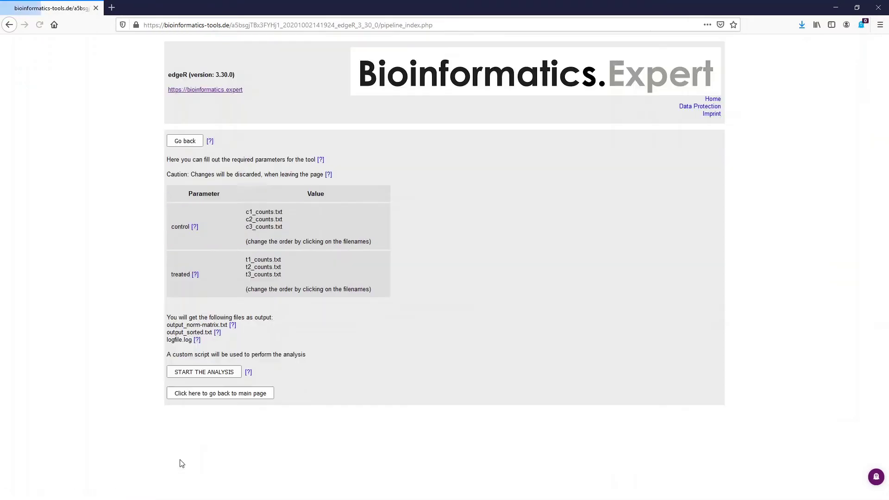
pyautogui.click(210, 372)
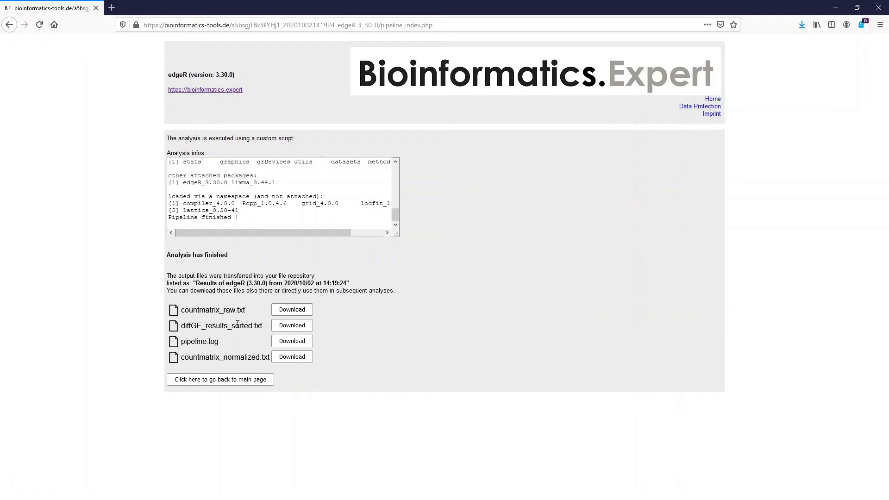
# Step: Download the finished edgeR run's diffGE_results_sorted.txt table
pyautogui.click(289, 326)
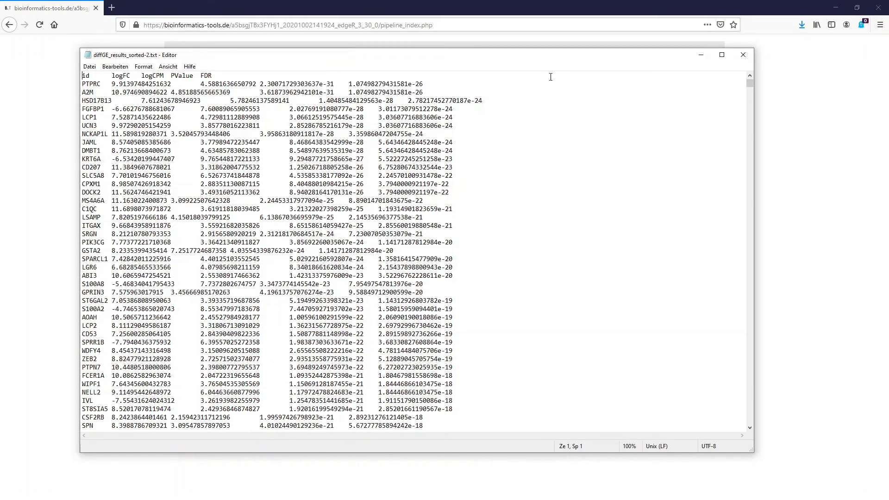
# Step: Close the Notepad window showing edgeR's diffGE_results_sorted-2.txt
pyautogui.click(743, 55)
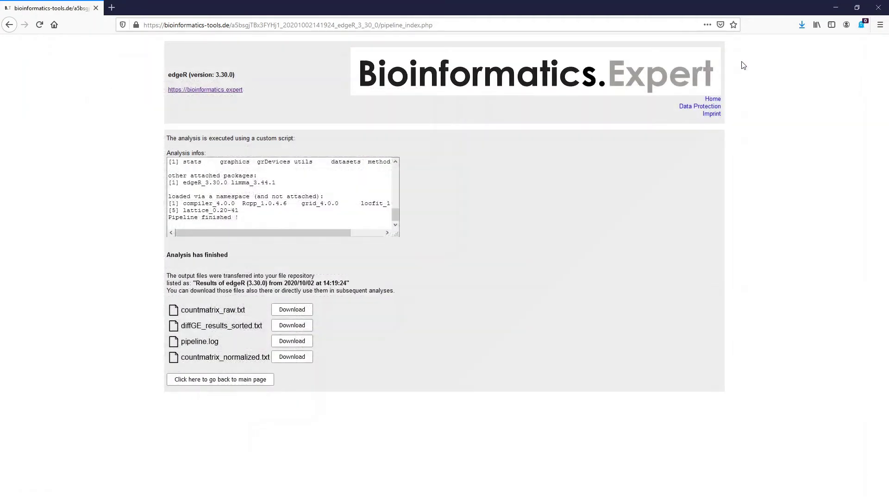
# Step: Go back to the main page with the Data, Analysis and Status sections
pyautogui.click(233, 381)
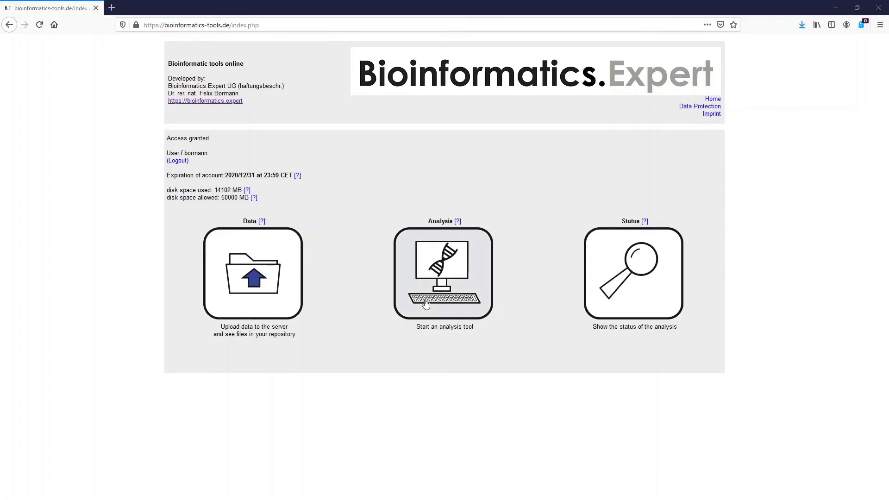
# Step: Set up another DESeq2 run with c2_counts.txt and bring up its available versions
pyautogui.scroll(-5, 445, 278)
pyautogui.click(218, 341)
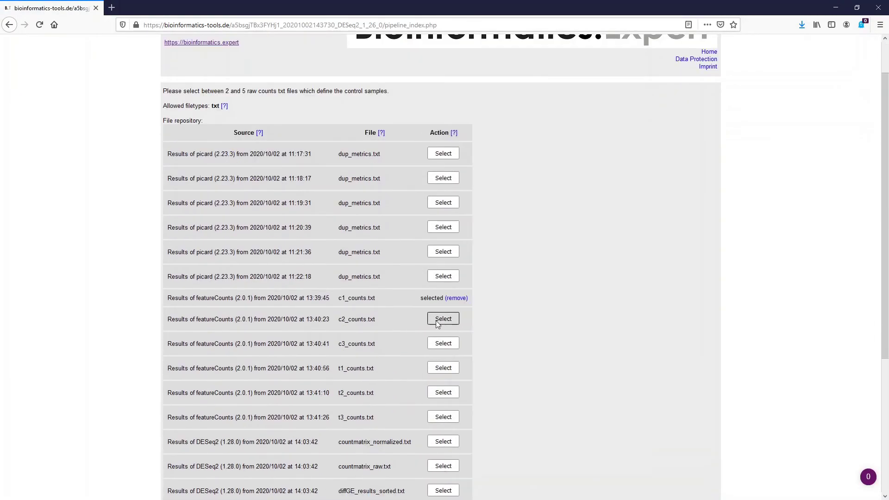
pyautogui.click(438, 321)
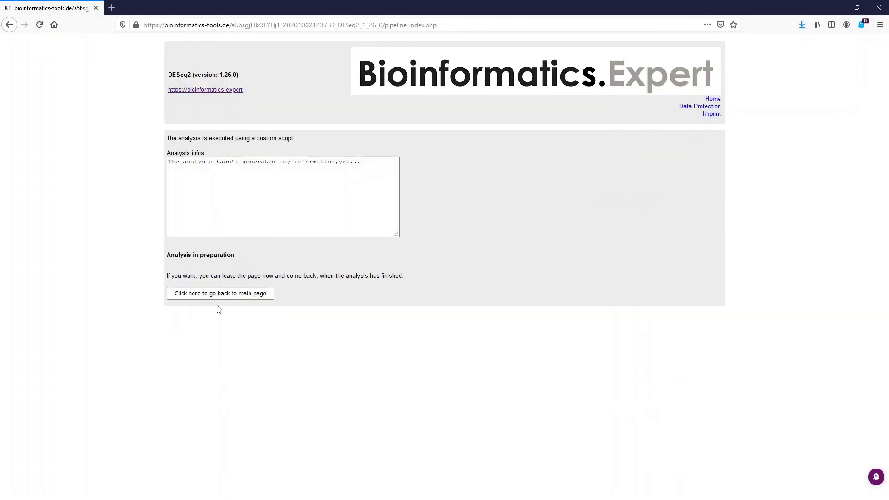
pyautogui.click(221, 296)
pyautogui.scroll(-6, 179, 370)
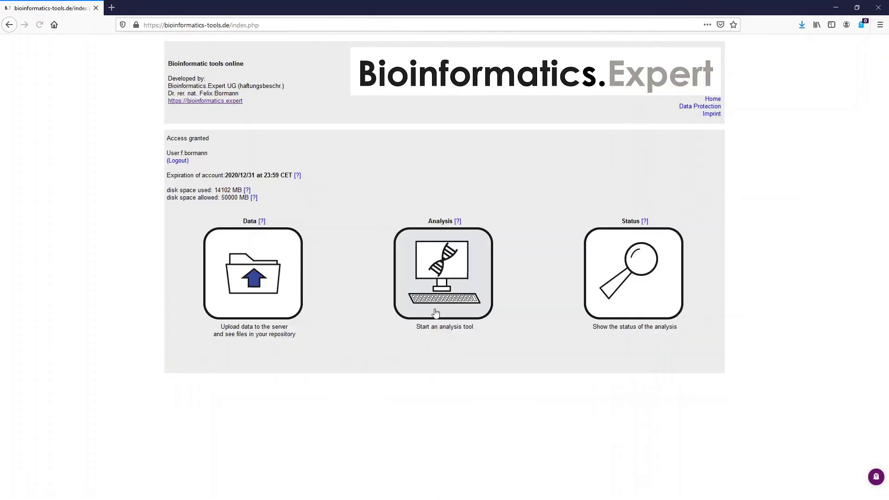
pyautogui.scroll(-5, 444, 278)
pyautogui.click(266, 322)
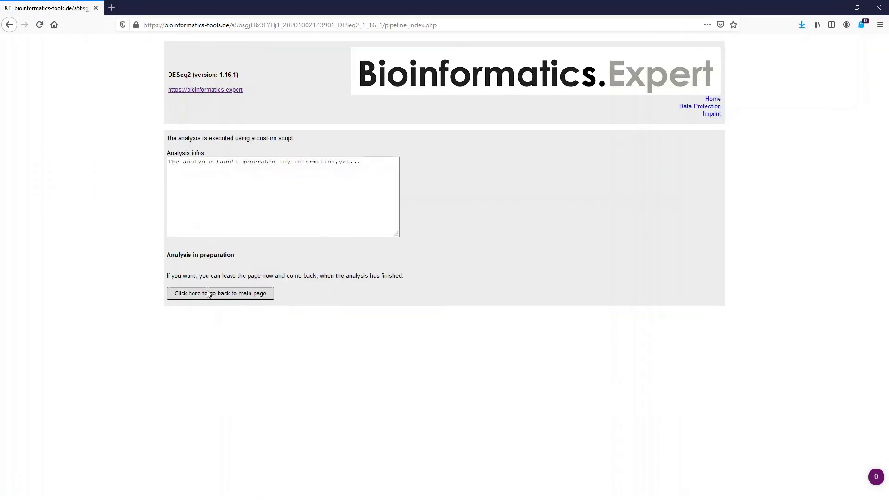
# Step: Show all analysis statuses down to the finished DESeq2 1.26.0–1.16.1 runs
pyautogui.click(218, 292)
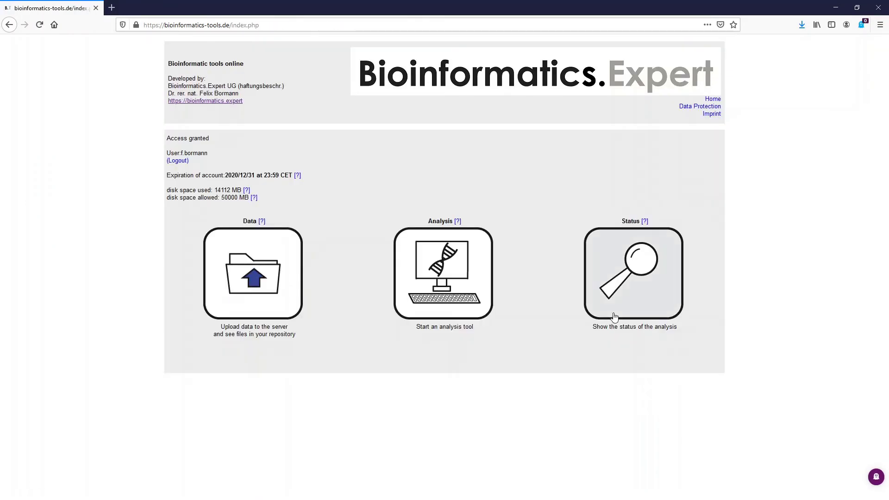
pyautogui.scroll(-7, 559, 404)
pyautogui.scroll(-3, 559, 404)
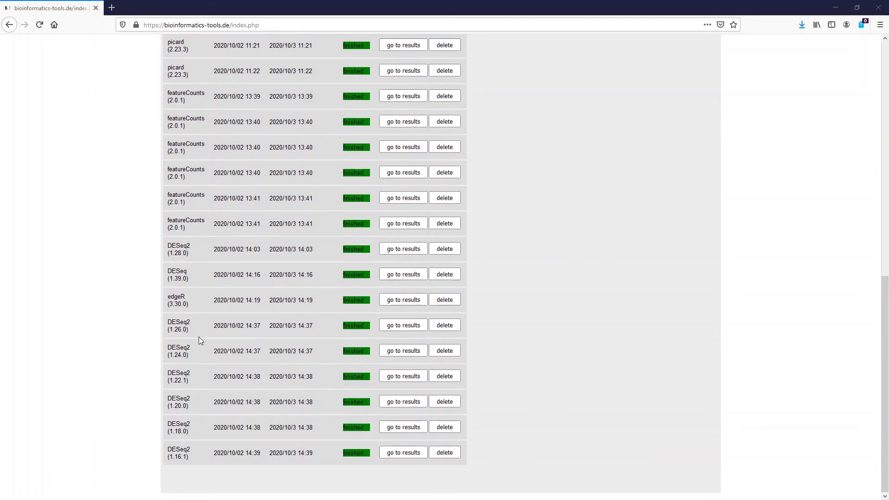
# Step: Scroll the file repository to the DESeq2 1.18.0, 1.16.1 and 1.24.0 result tables
pyautogui.scroll(15, 199, 57)
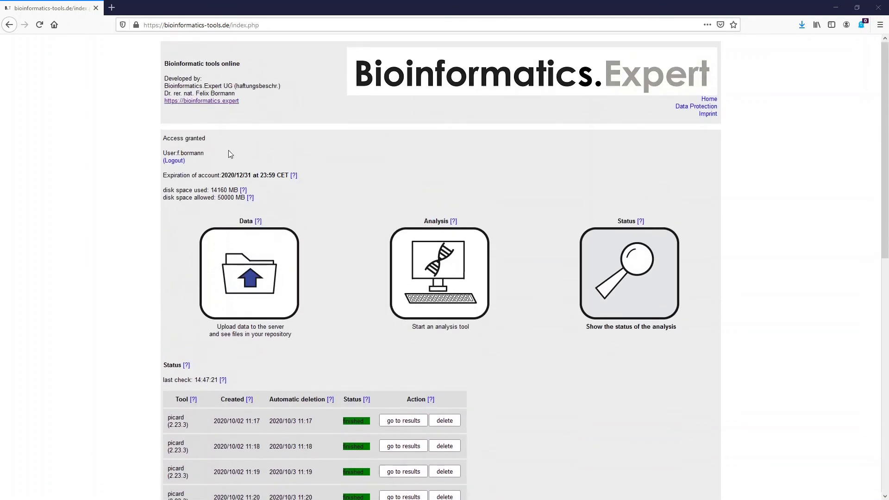
pyautogui.scroll(-20, 164, 286)
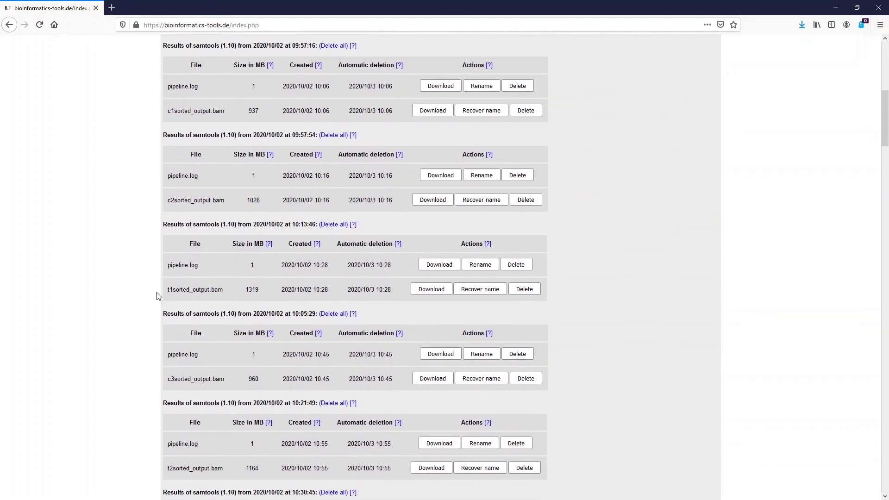
pyautogui.scroll(-20, 158, 296)
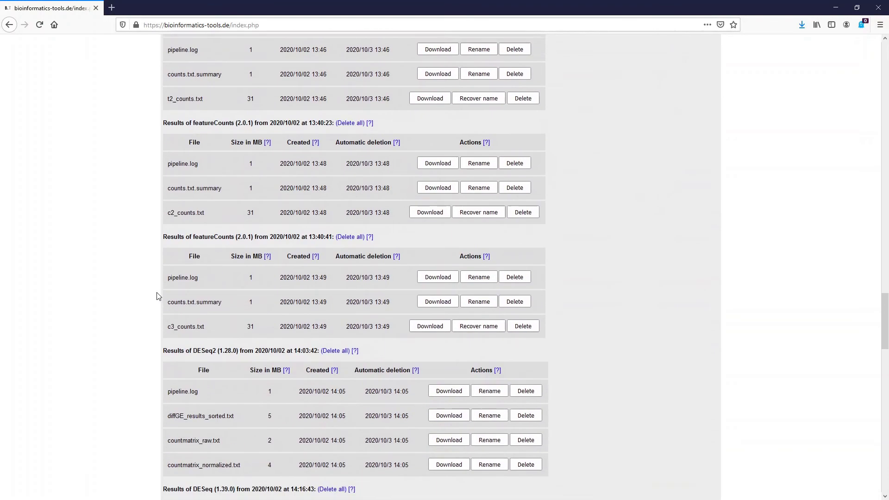
pyautogui.scroll(-1, 158, 295)
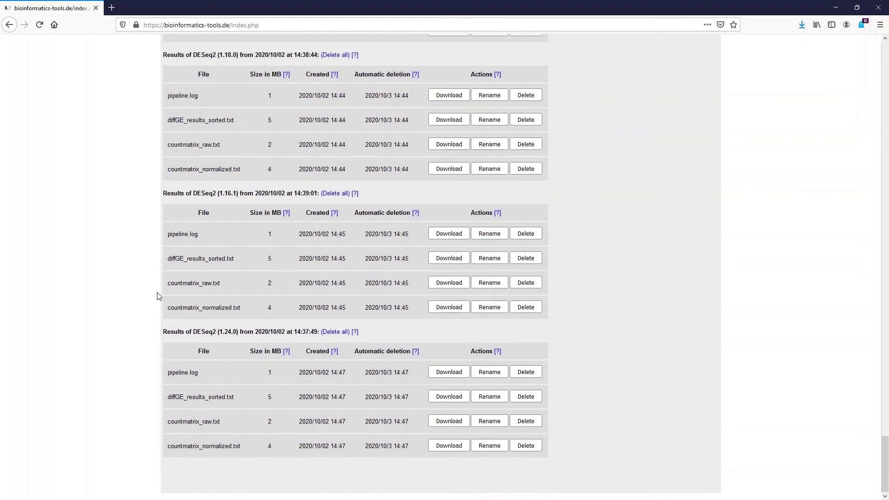